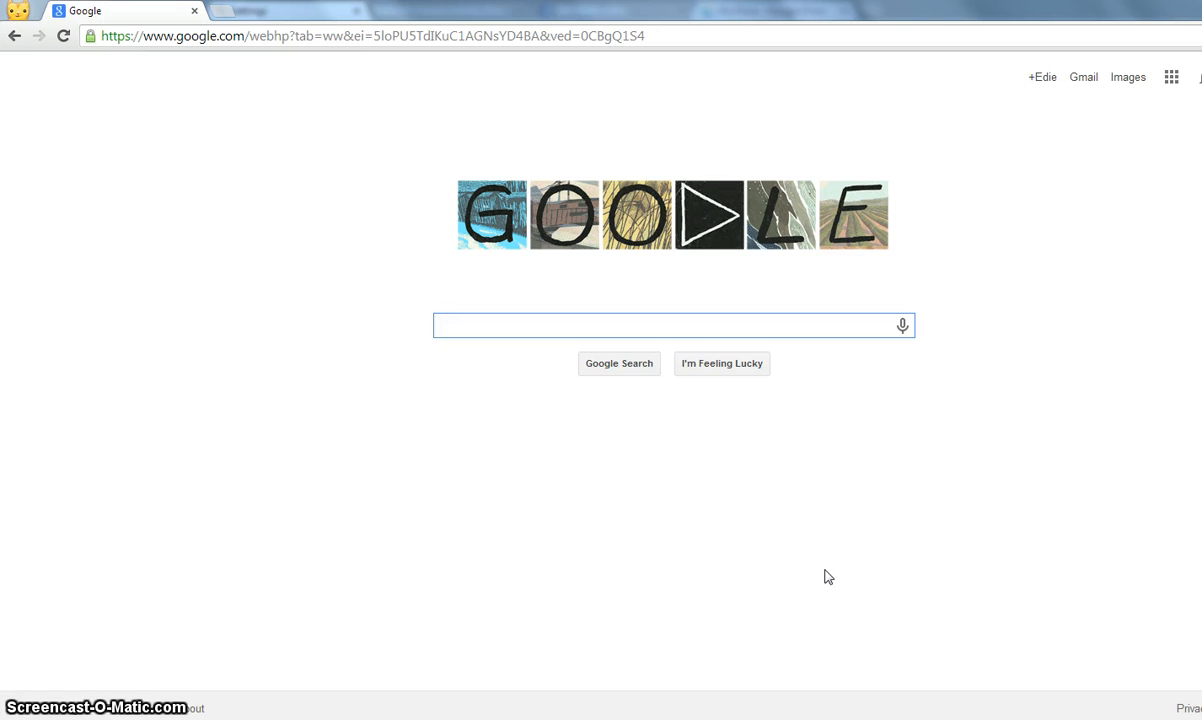
- Run a Google search for 'google drive'
left_click(822, 540)
left_click(668, 330)
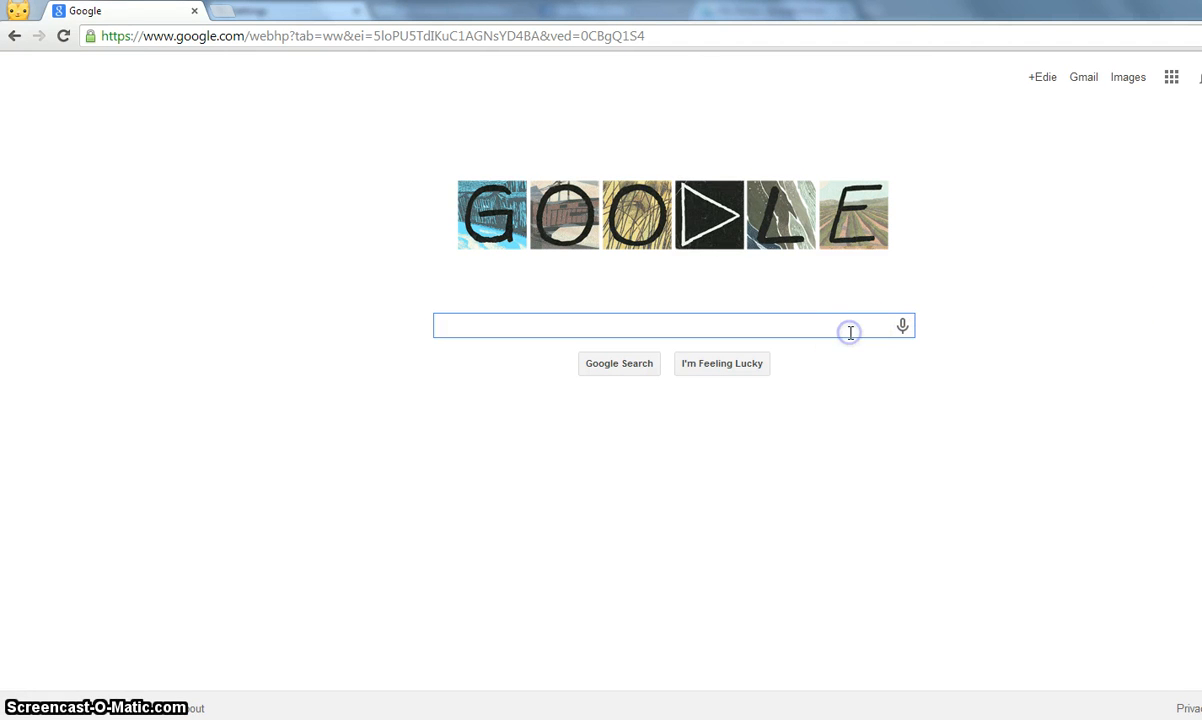
type("google ")
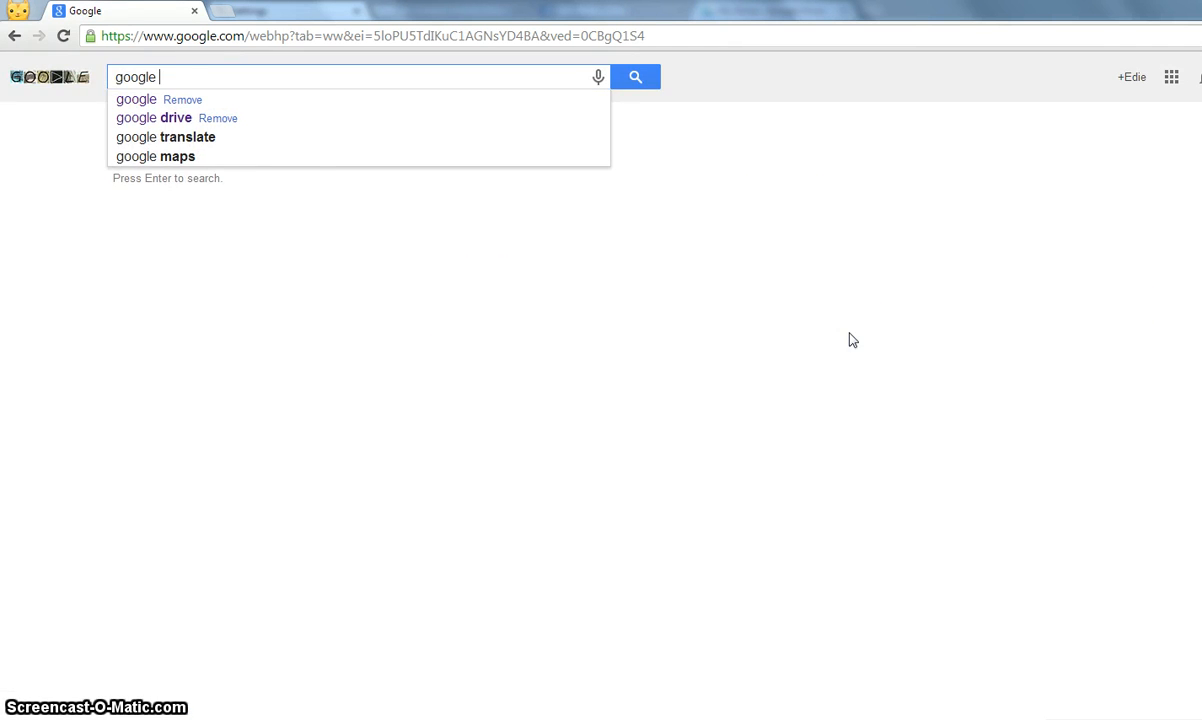
type("drive")
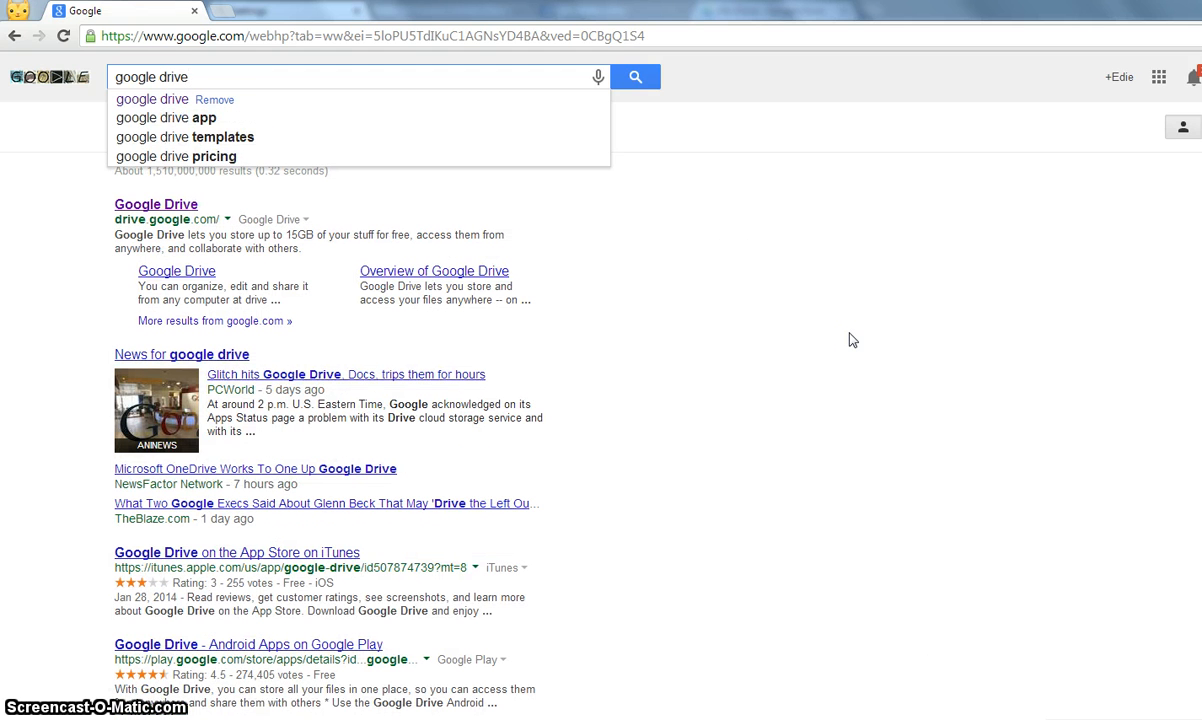
key("Return")
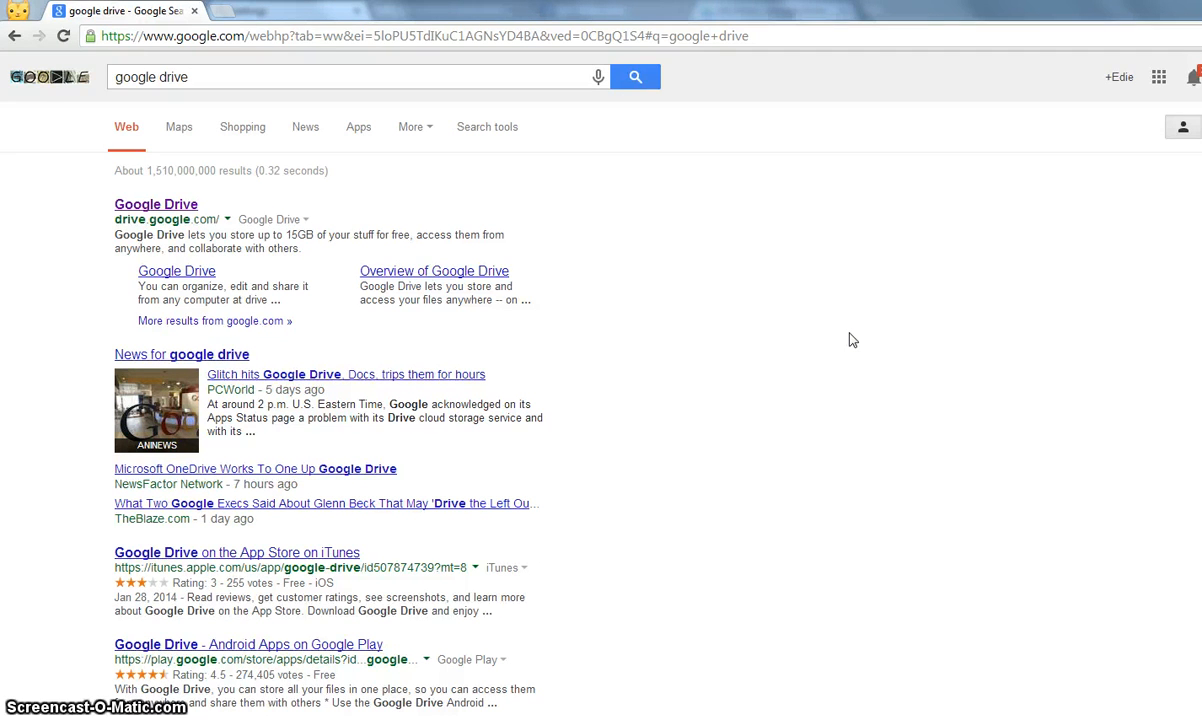
- Go to Google Drive from the results and create a new Form
left_click(150, 205)
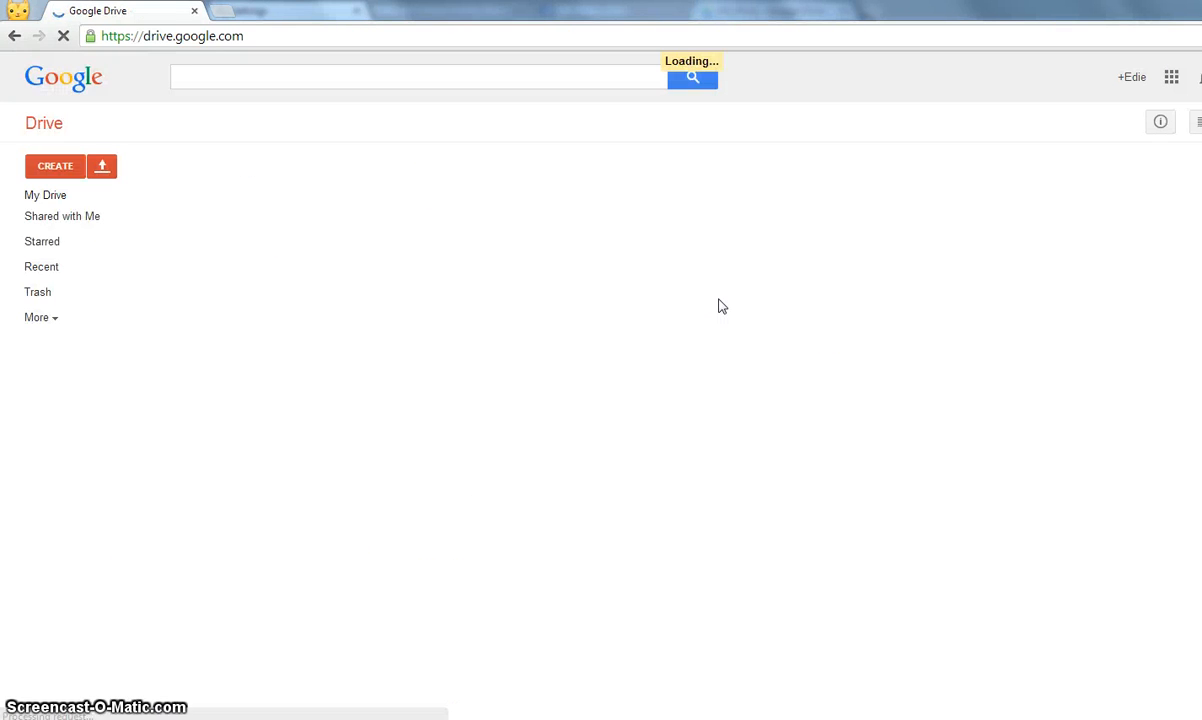
left_click(720, 324)
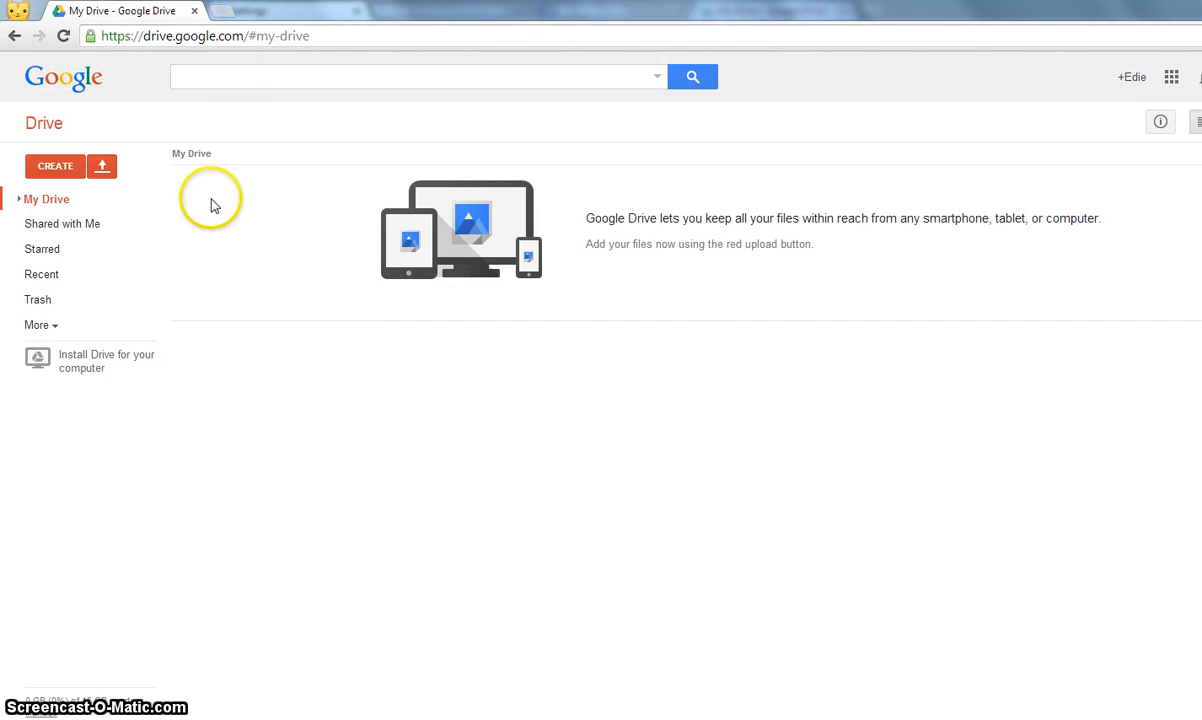
left_click(55, 167)
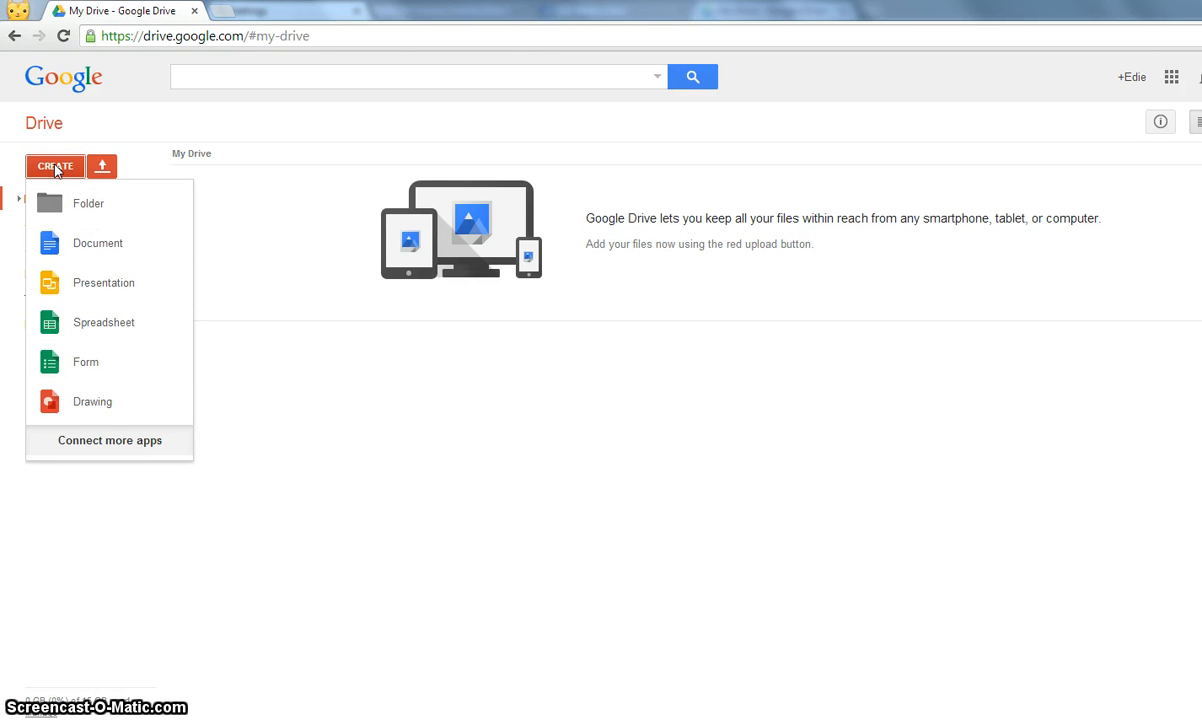
left_click(88, 365)
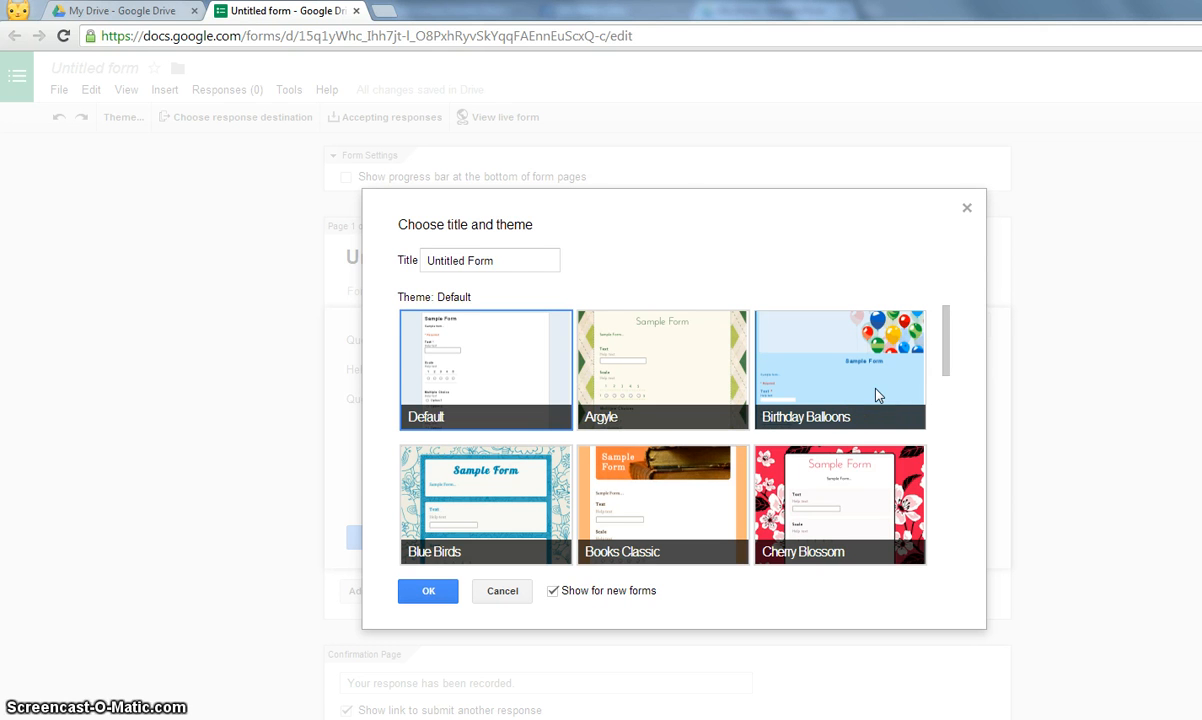
- Rename the form 'How can I help you?' and apply the Cherry Blossom theme
left_click_drag(512, 260, 357, 260)
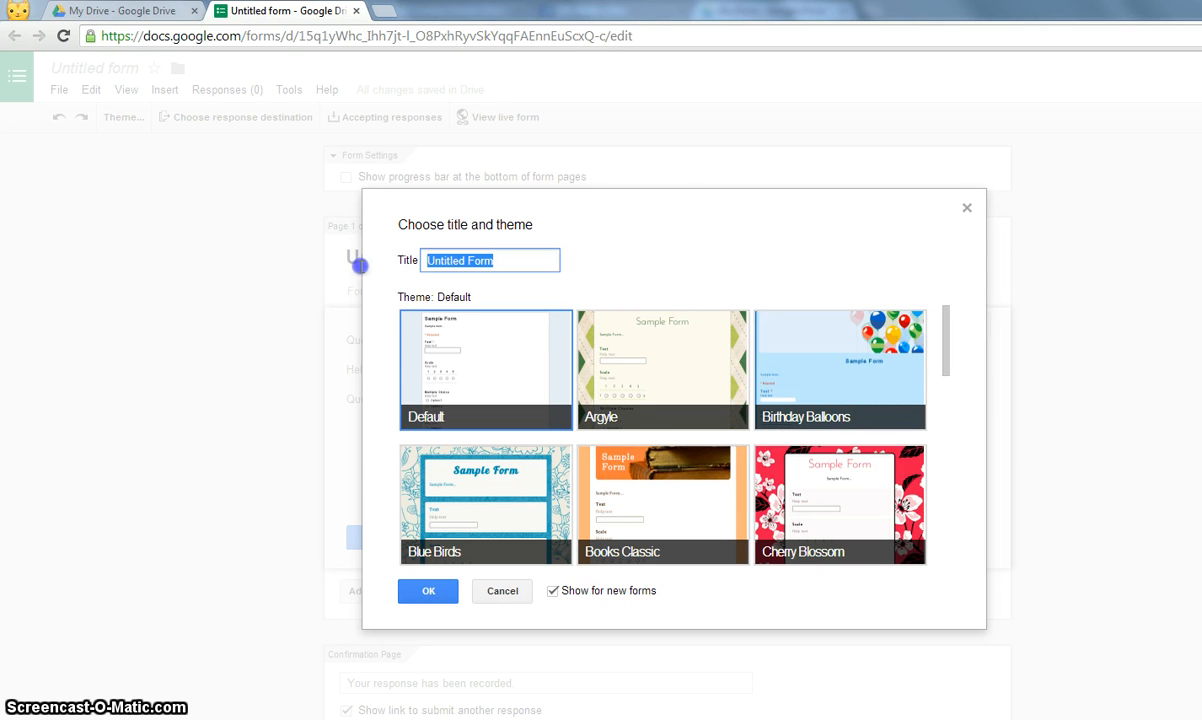
type("How c")
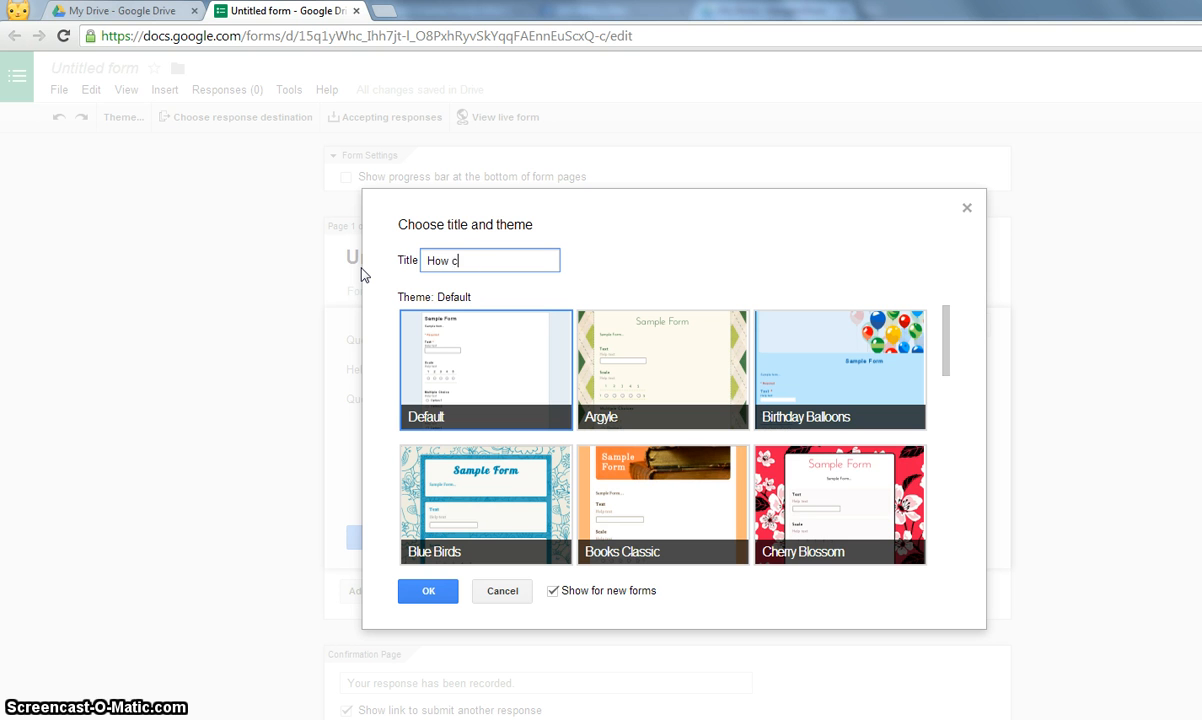
type("an I help you?")
left_click(910, 505)
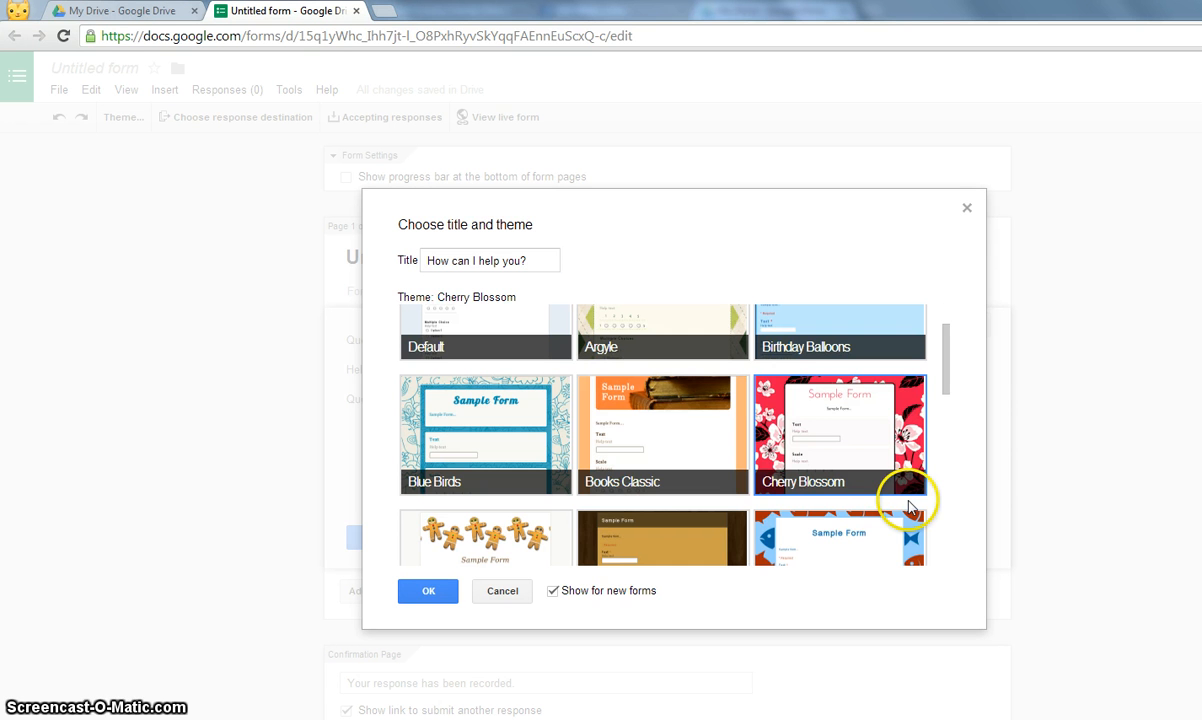
left_click(428, 594)
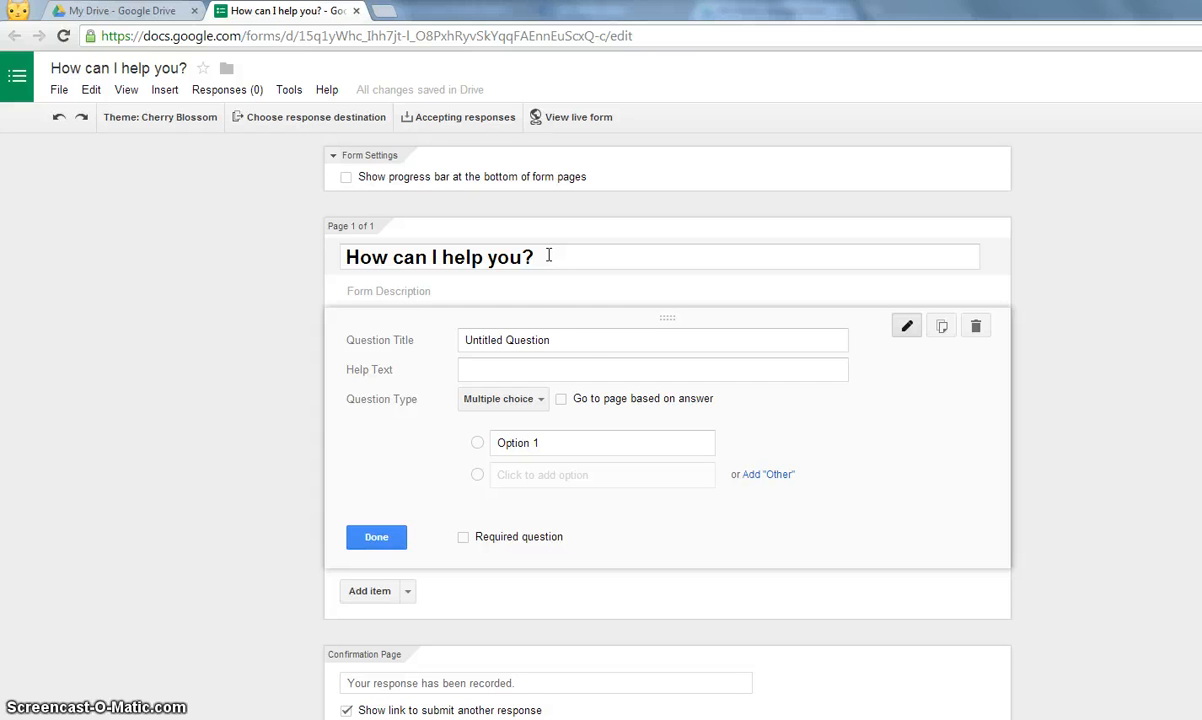
- Title the first question 'Would you like to host a party?' and set its type to Checkboxes
left_click(567, 336)
left_click_drag(567, 336, 469, 332)
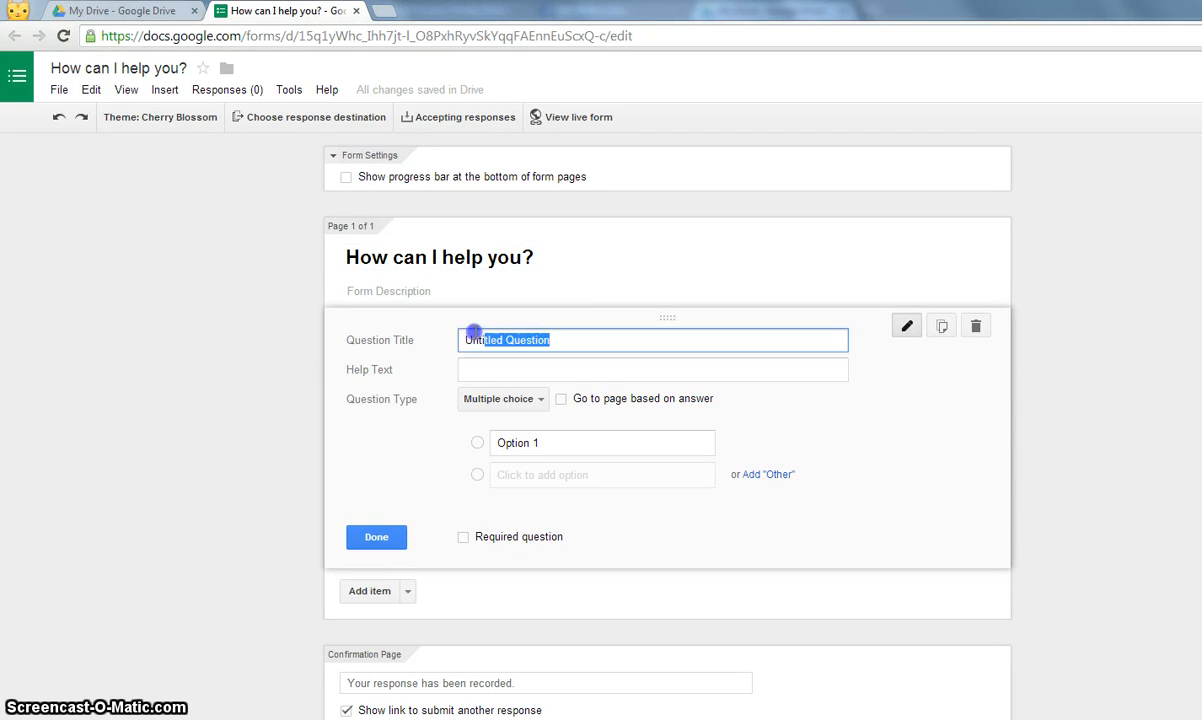
type("W")
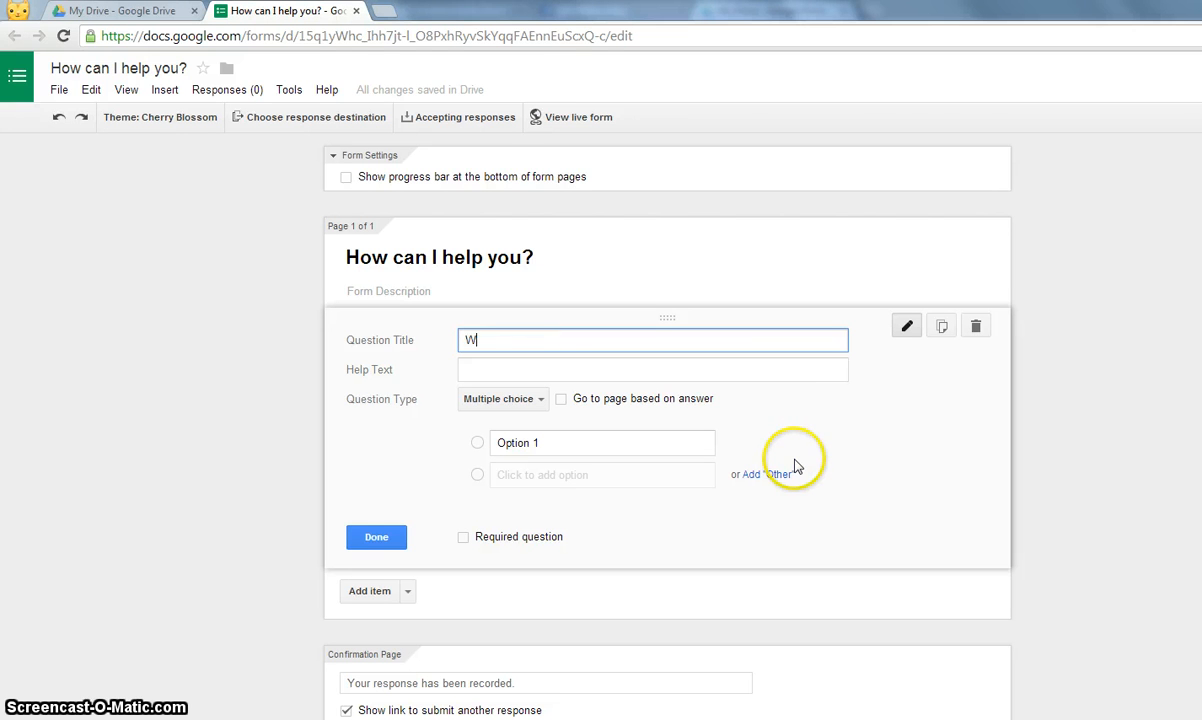
type("ould you like to host a party?")
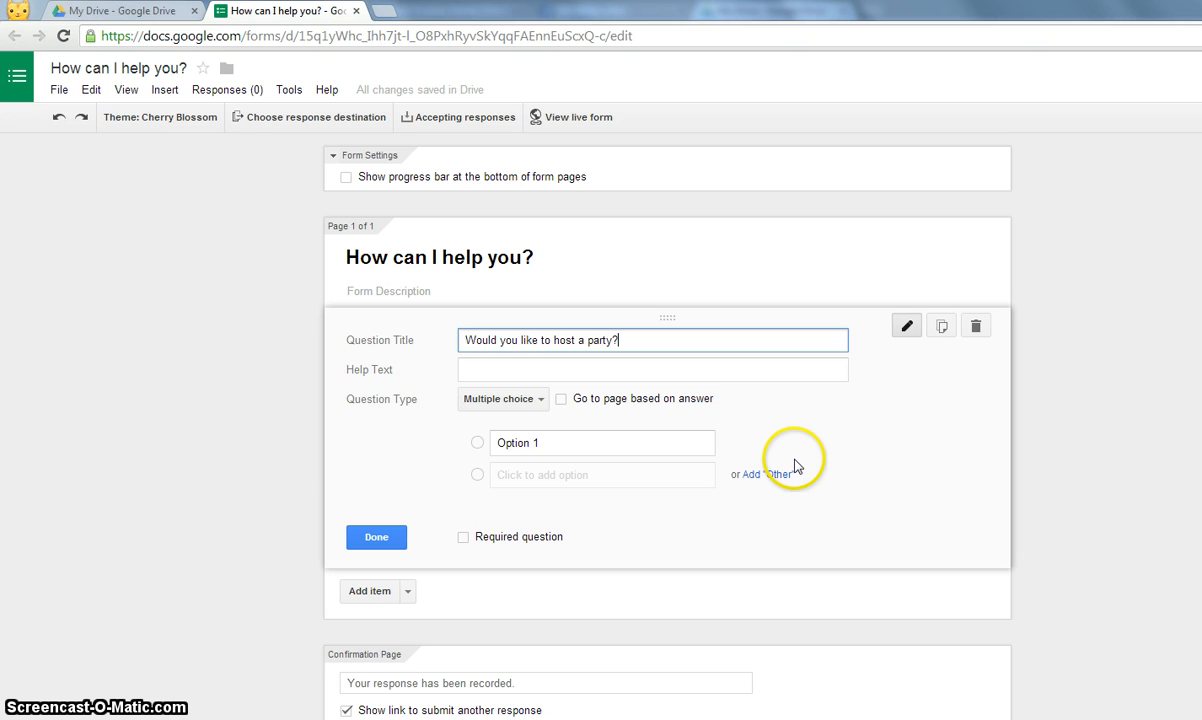
left_click(537, 408)
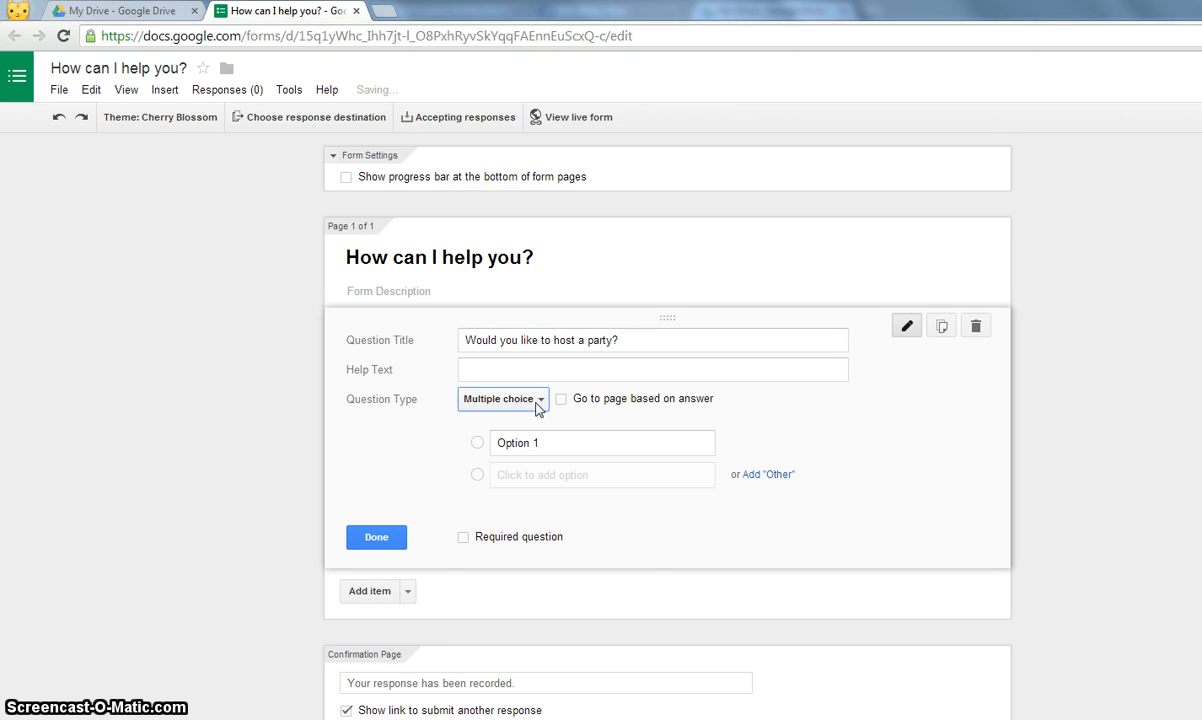
left_click(537, 408)
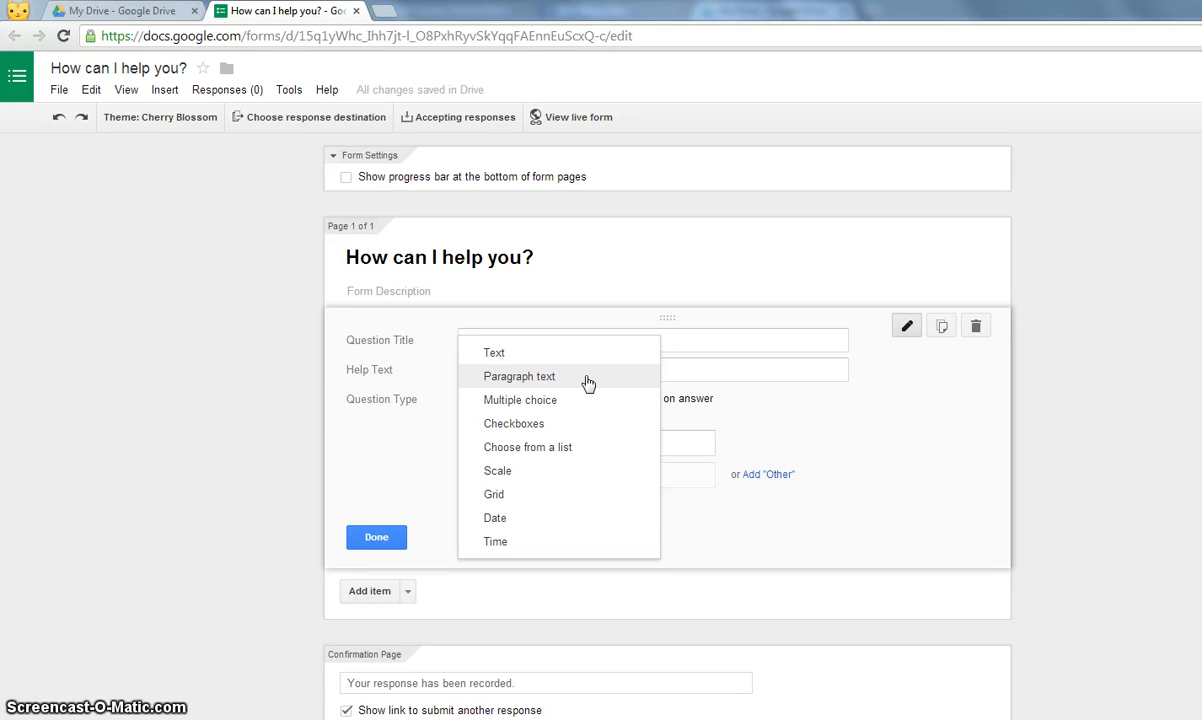
left_click(585, 398)
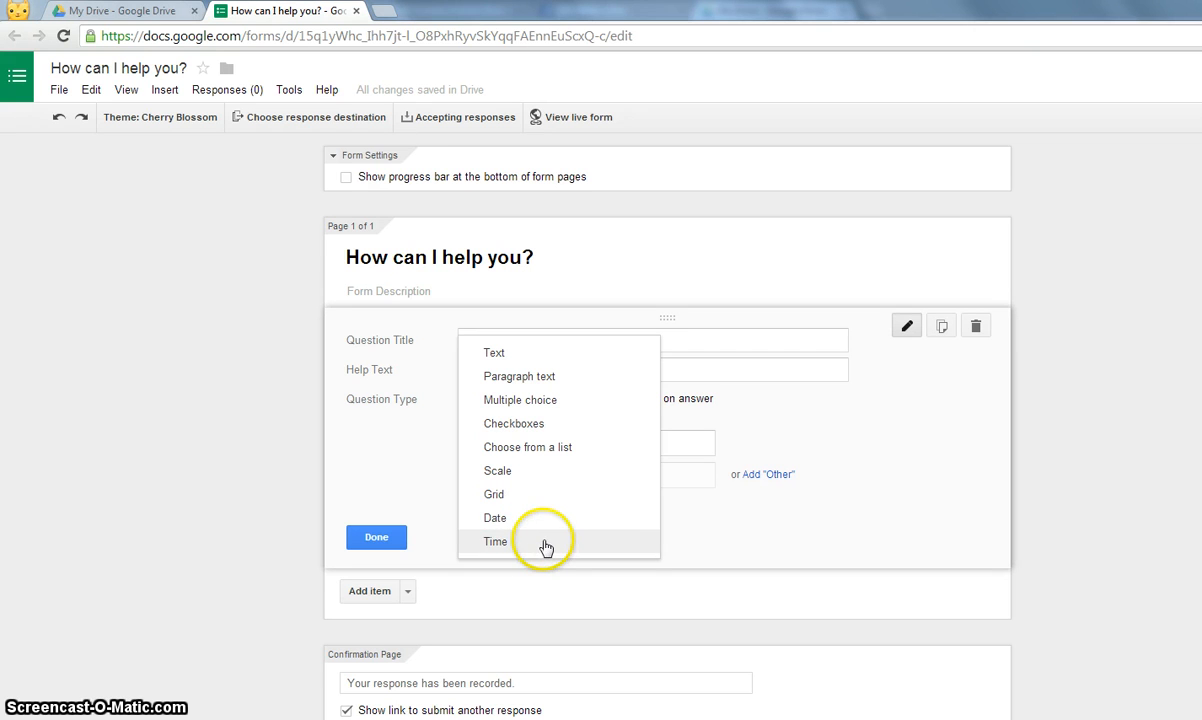
left_click(544, 426)
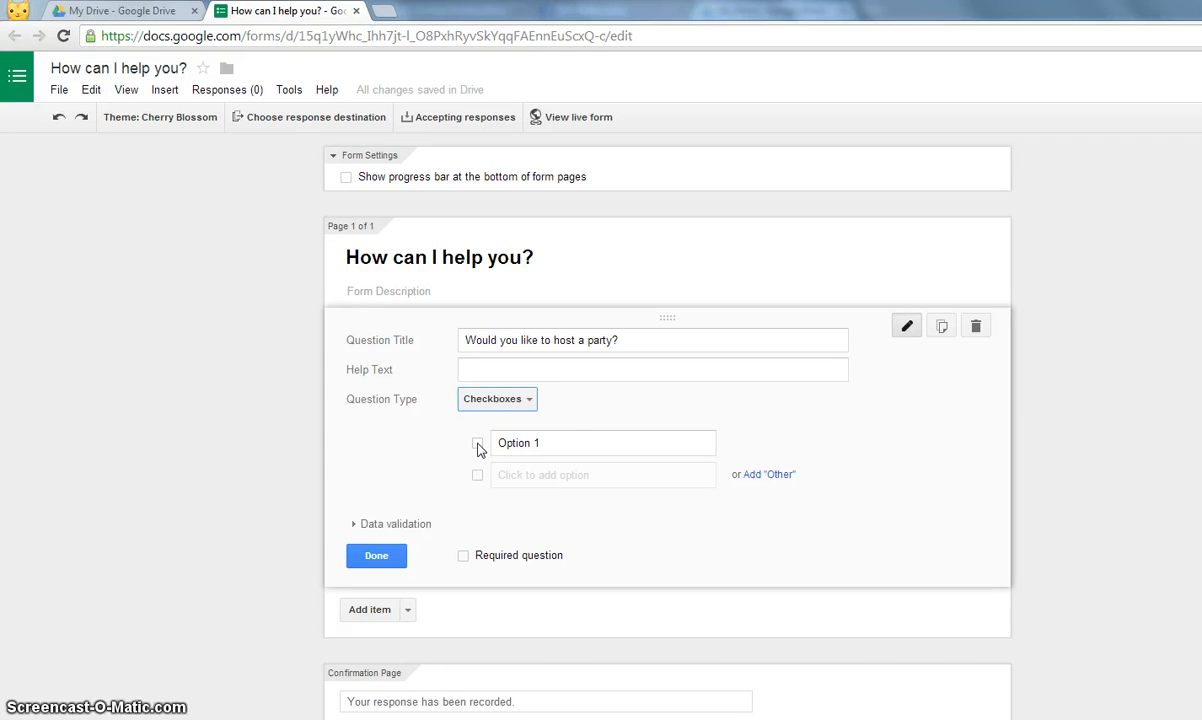
- Add checkbox options YES, No thank you and Please contact me, and mark the question required
left_click(567, 440)
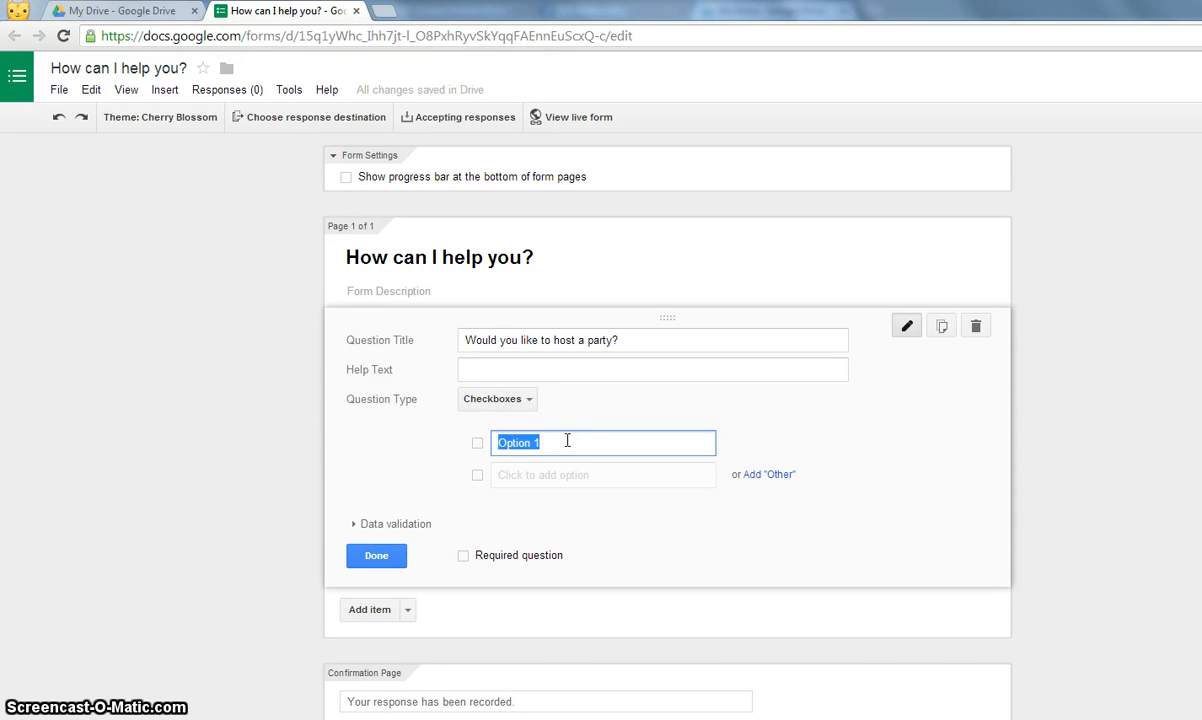
type("YE")
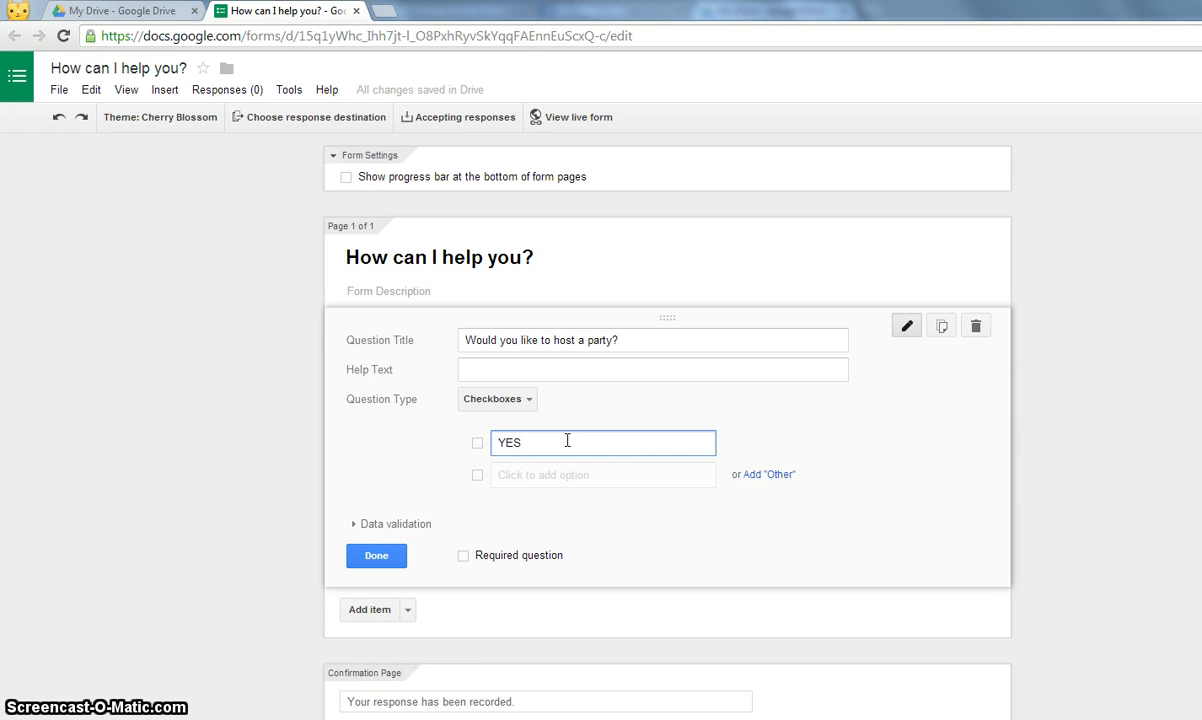
type("S")
left_click(550, 474)
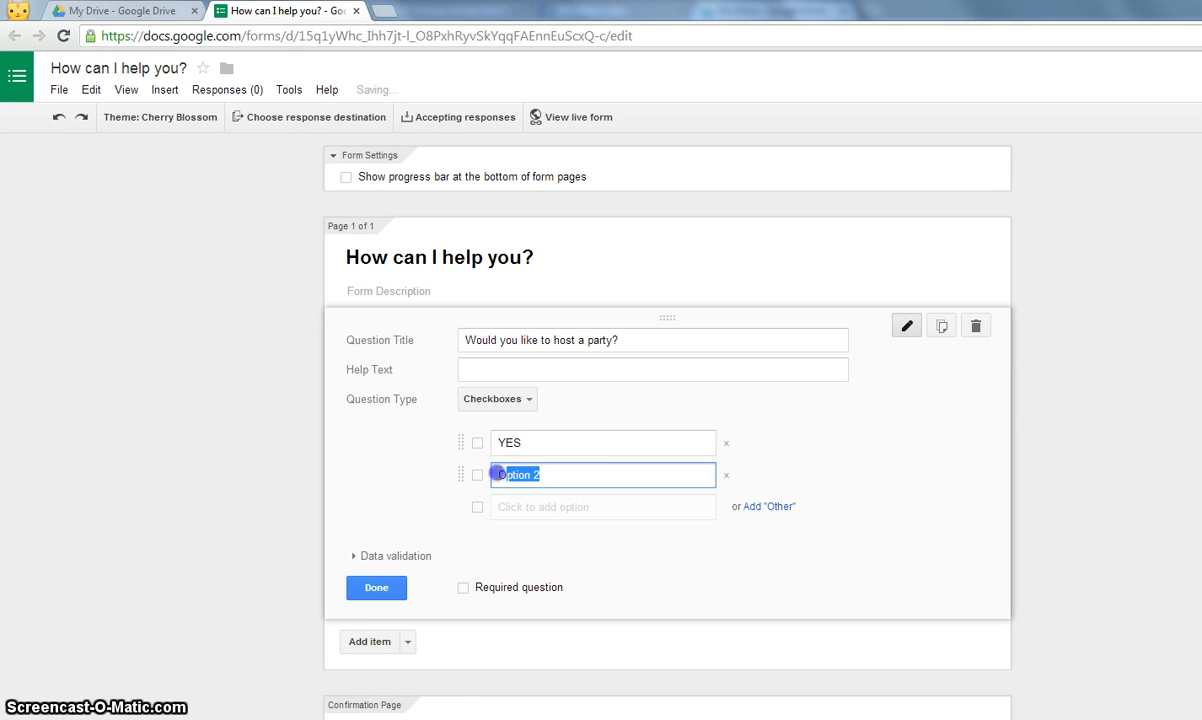
type("No thank you")
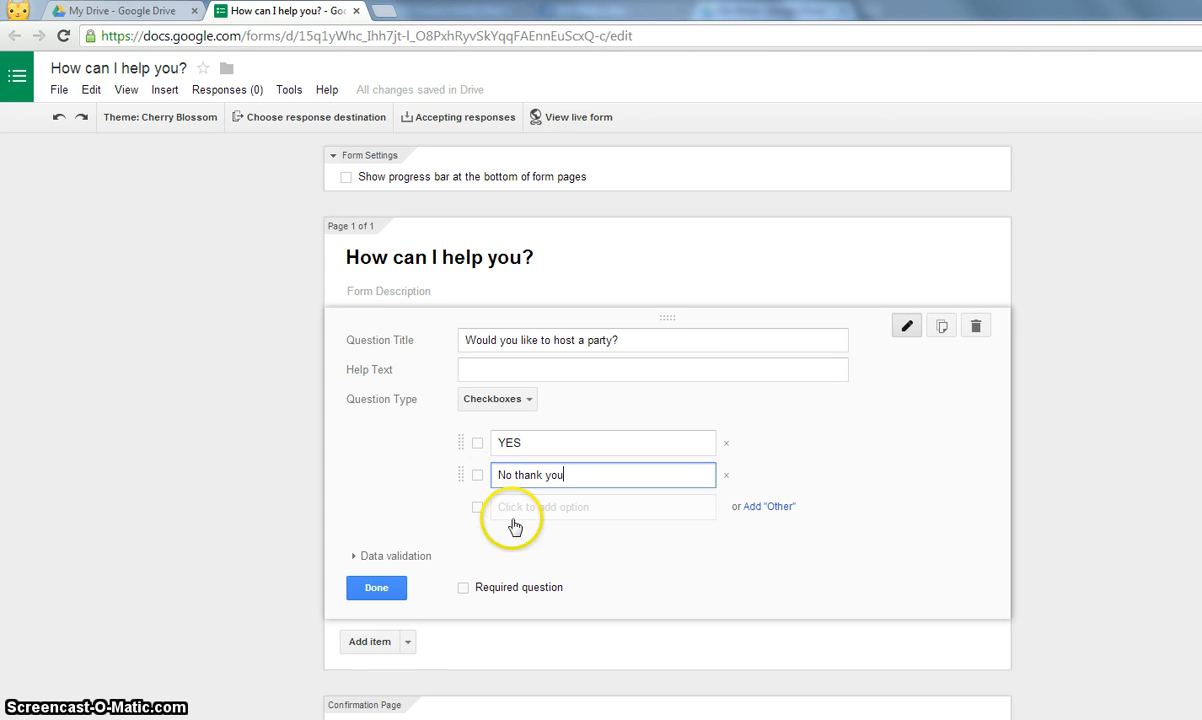
left_click(512, 506)
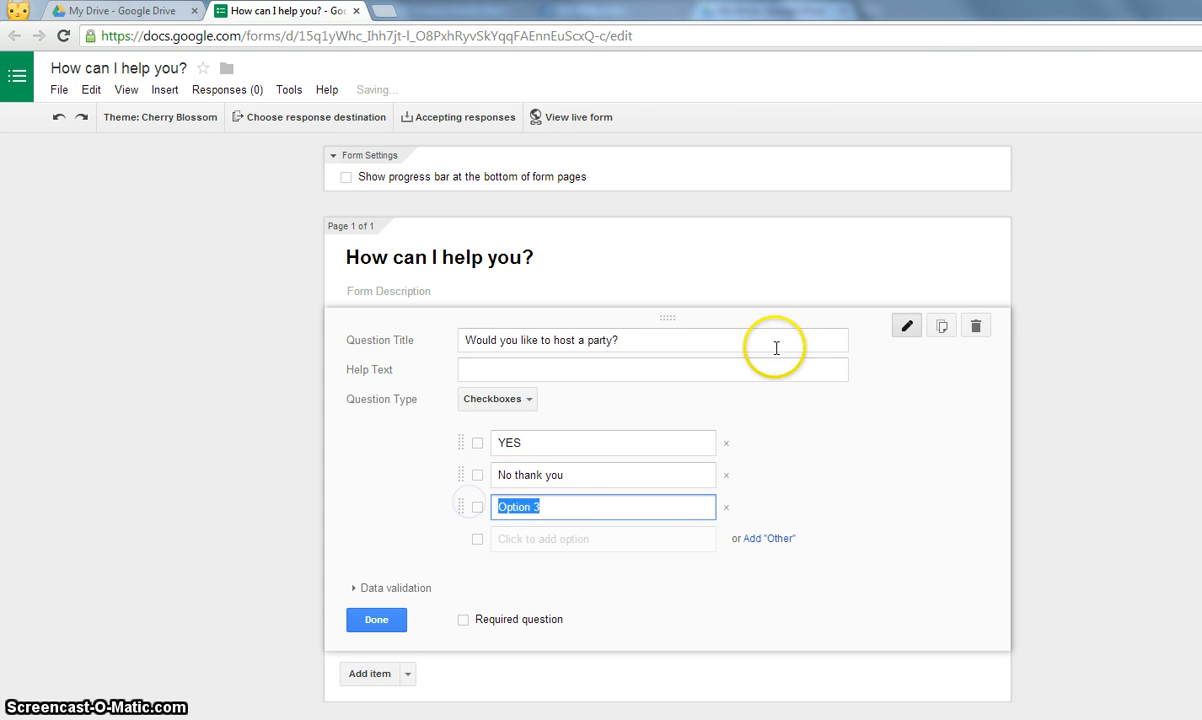
type("Plkes")
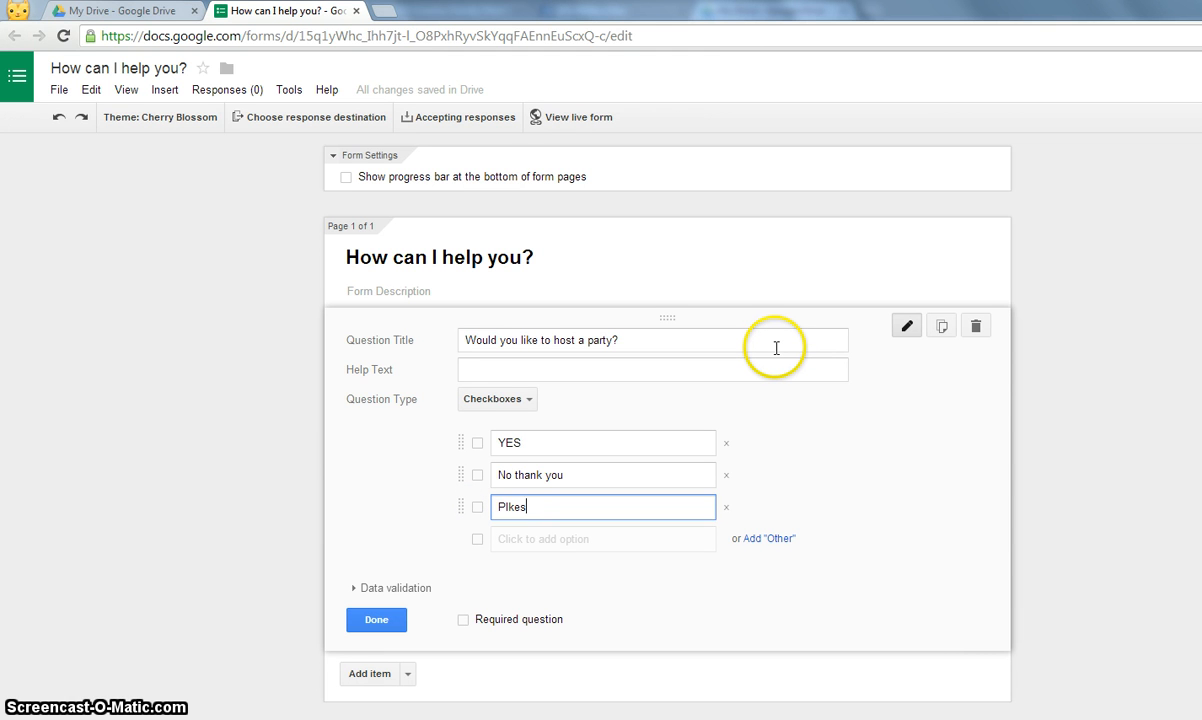
key("BackSpace")
type("ease ")
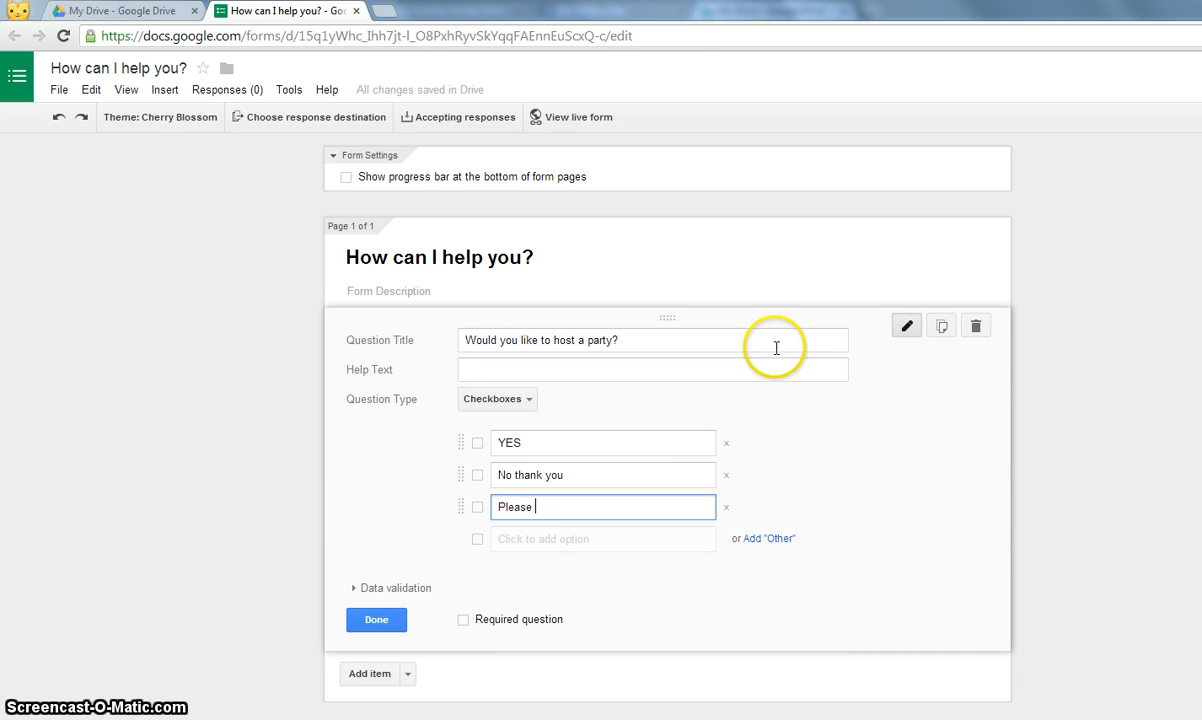
type("contact me")
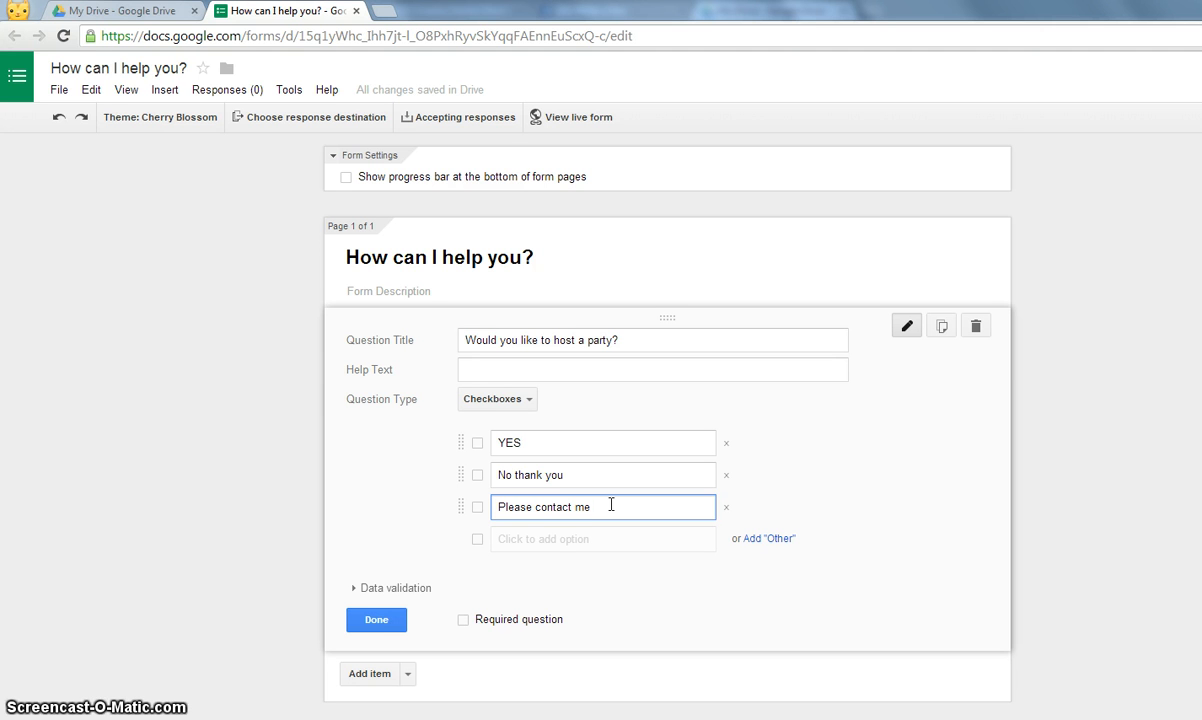
left_click(811, 485)
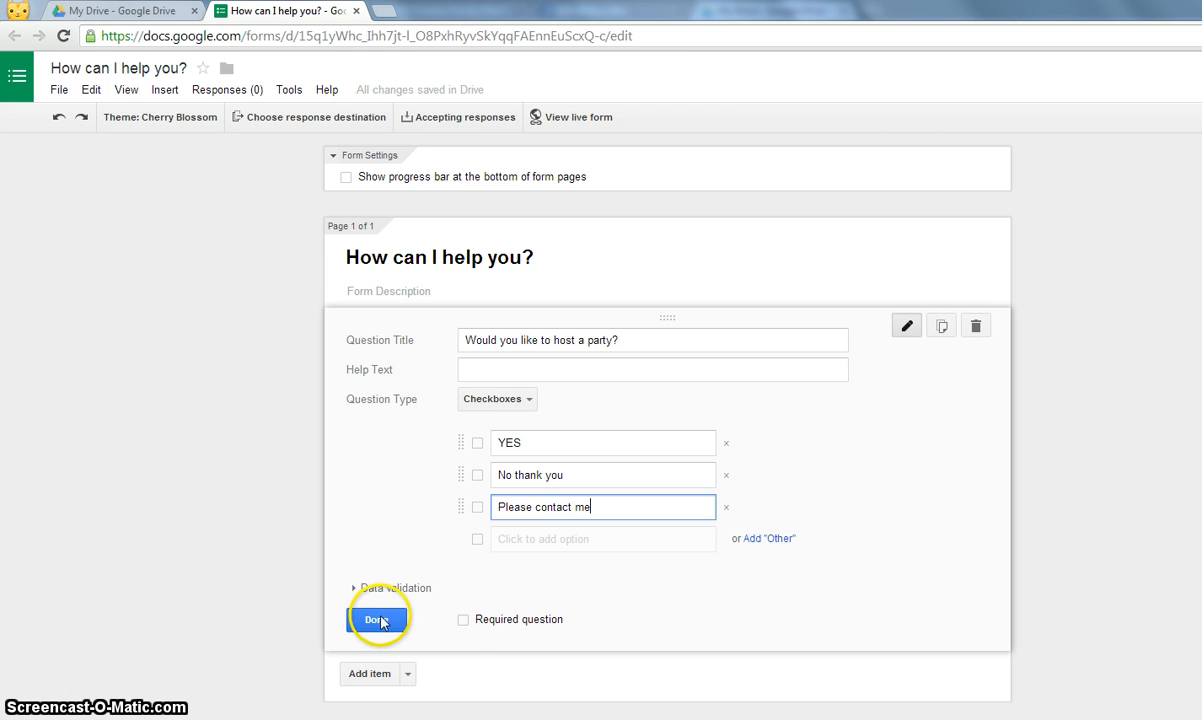
left_click(466, 622)
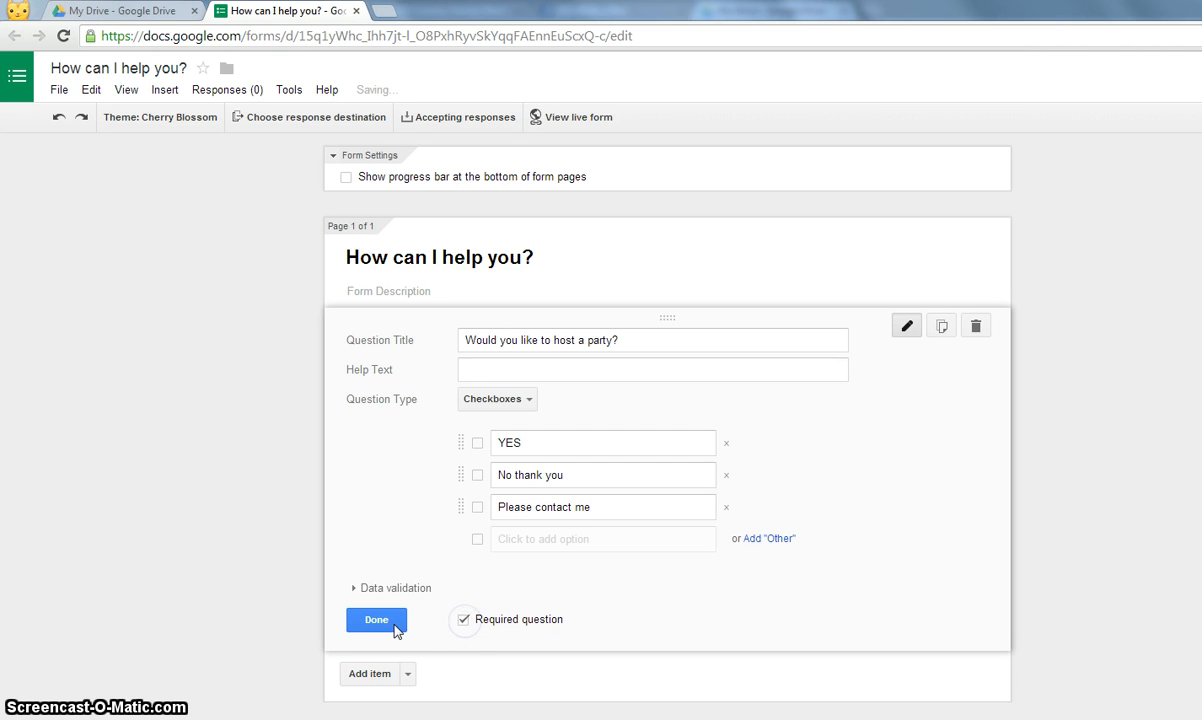
- Finish editing the party question, leaving it unchanged
left_click(380, 621)
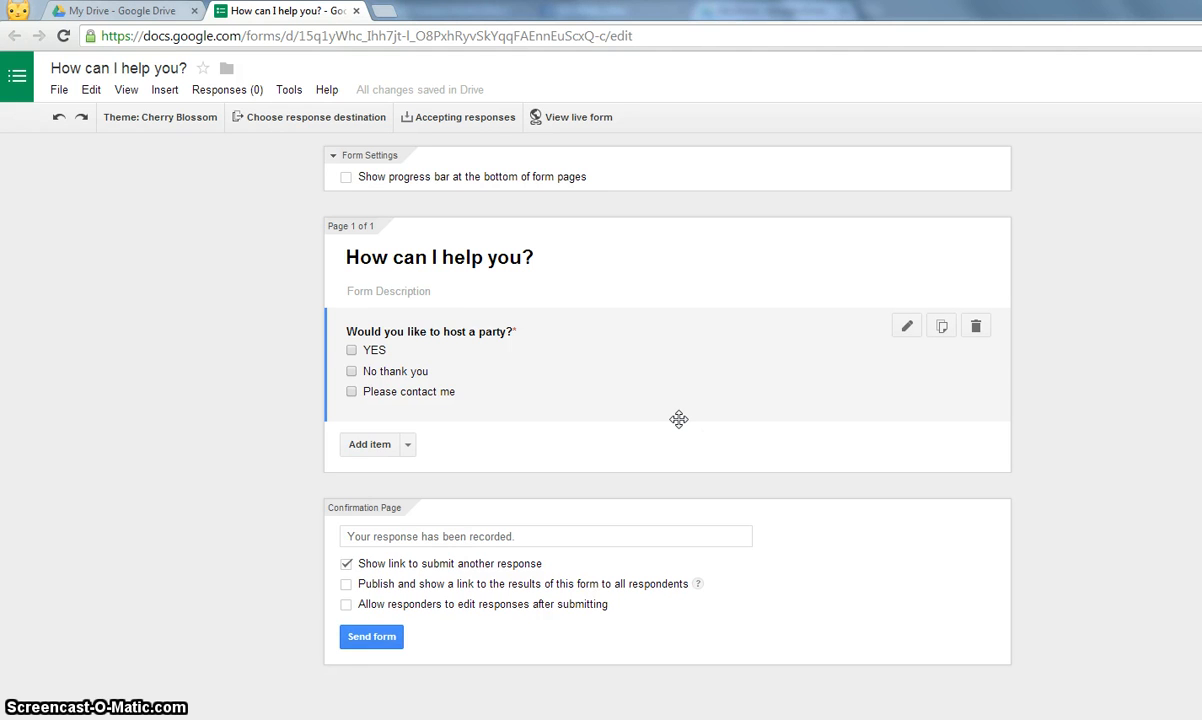
left_click(351, 351)
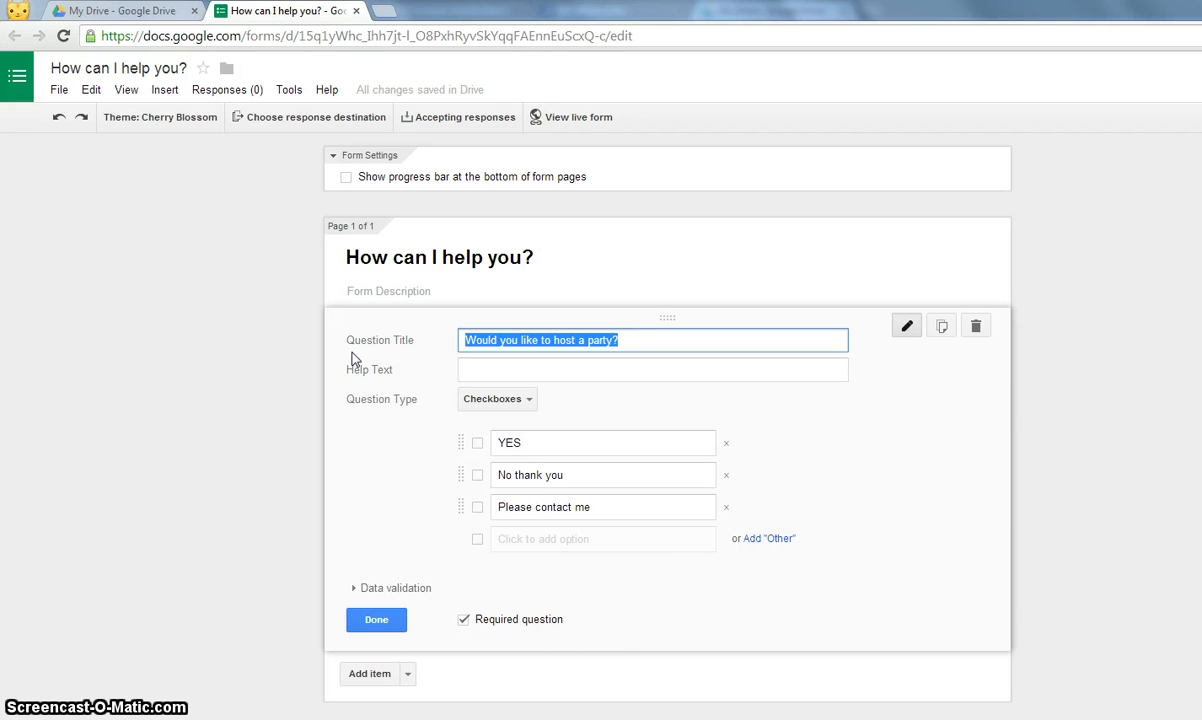
left_click(378, 621)
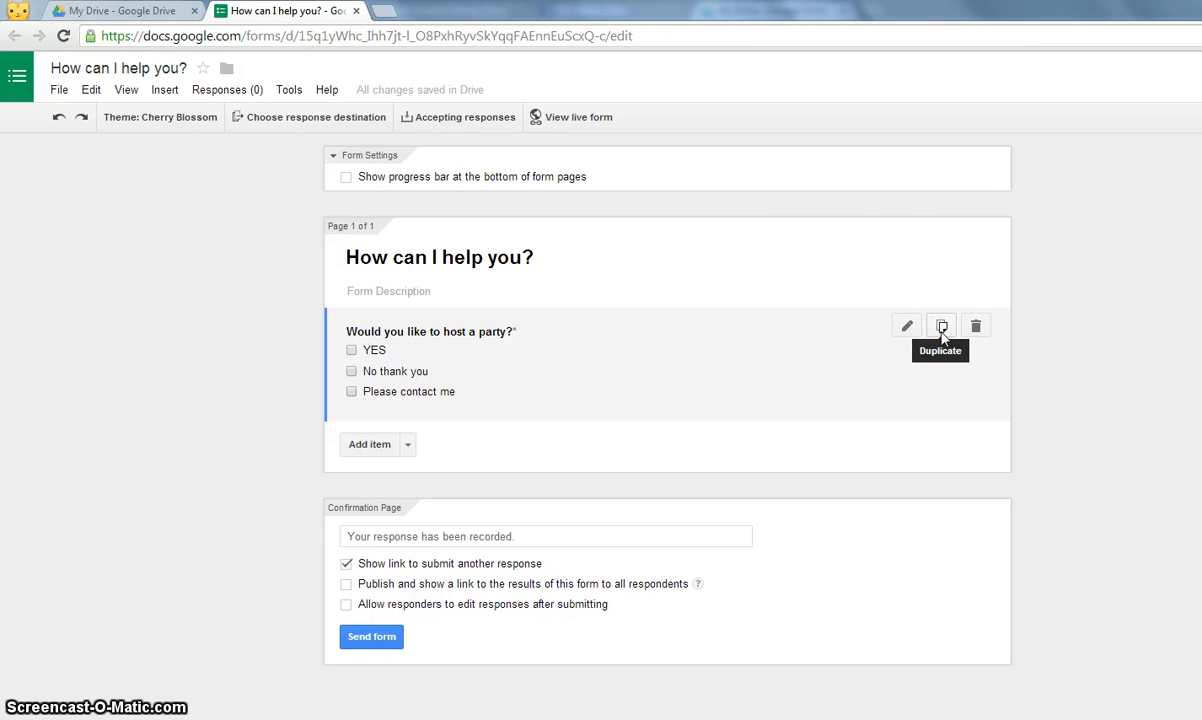
- Duplicate the party question and retitle the copy 'Would you like to join my team?'
left_click(941, 329)
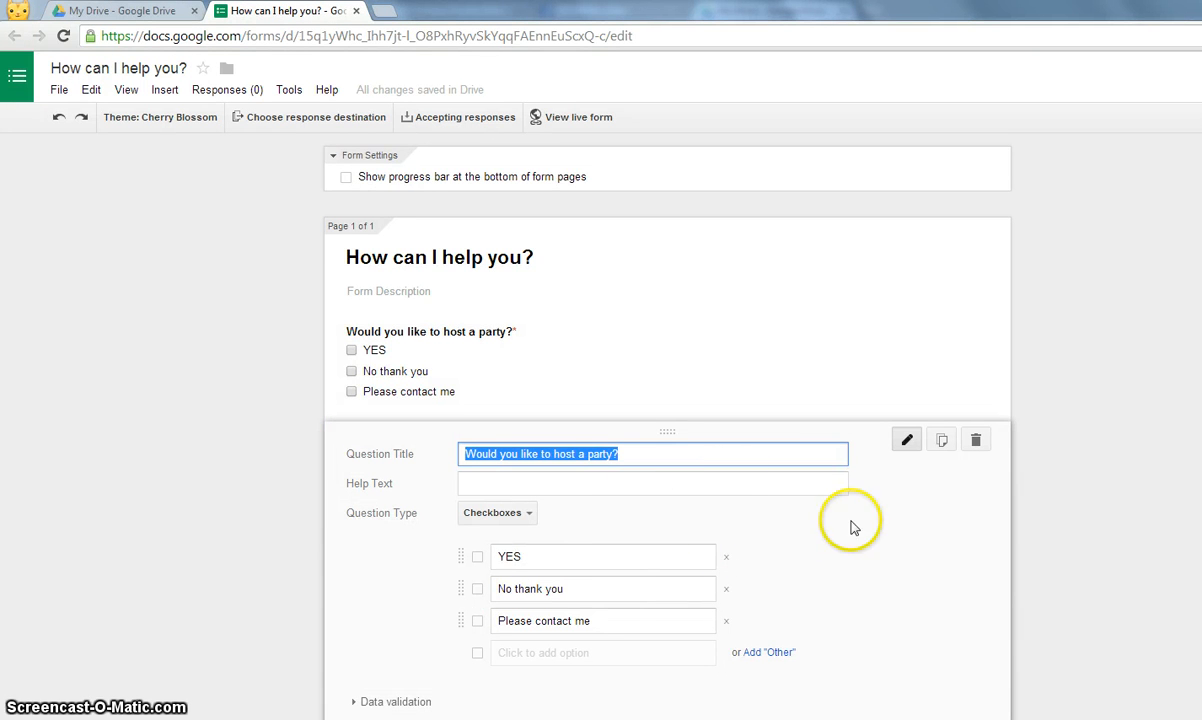
scroll(853, 510, "down", 1)
scroll(934, 513, "down", 1)
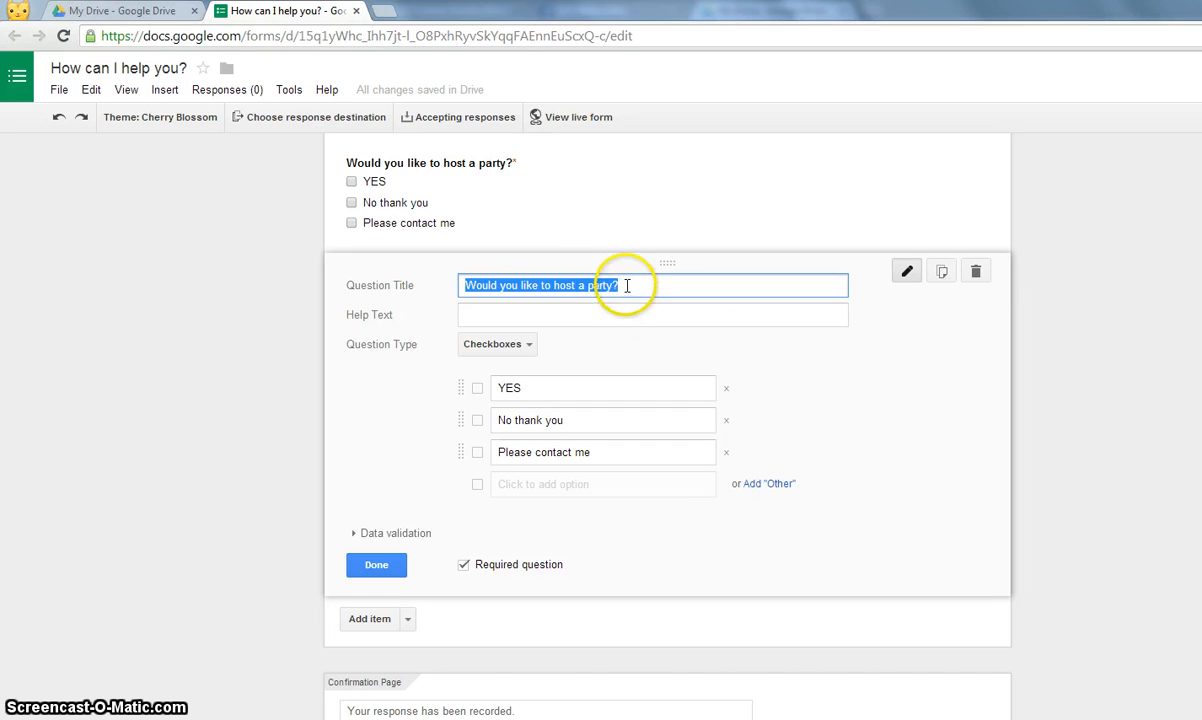
left_click_drag(612, 285, 556, 285)
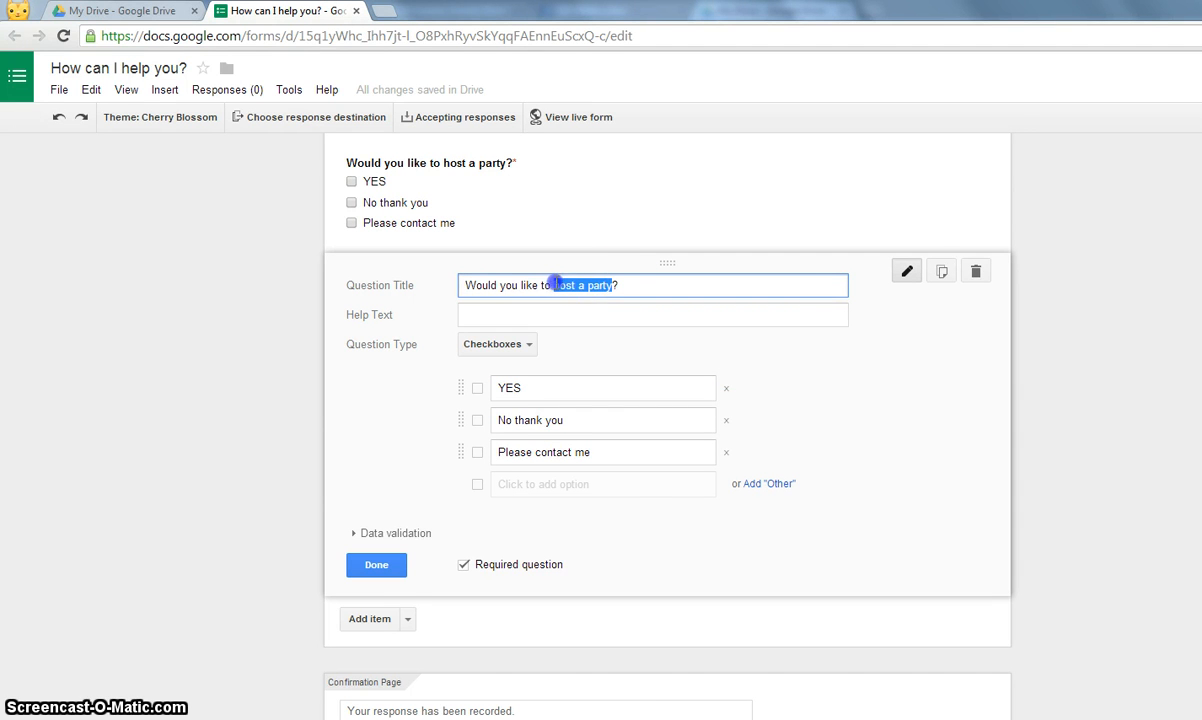
type("join my team")
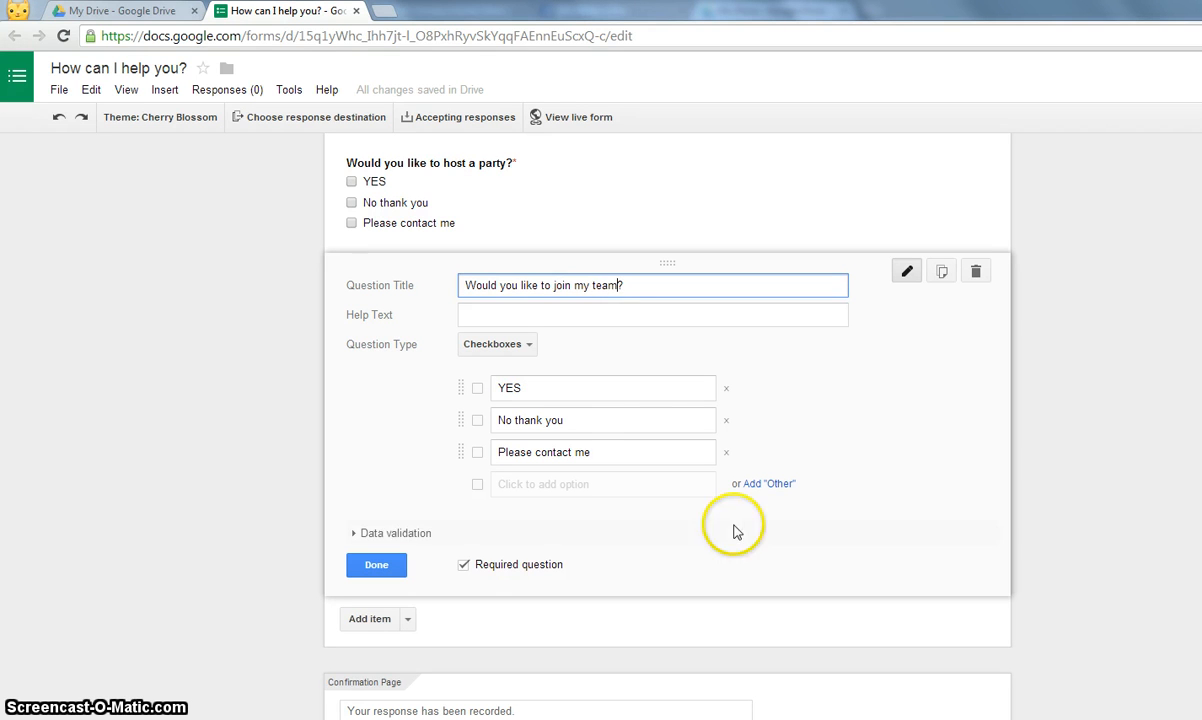
left_click(378, 566)
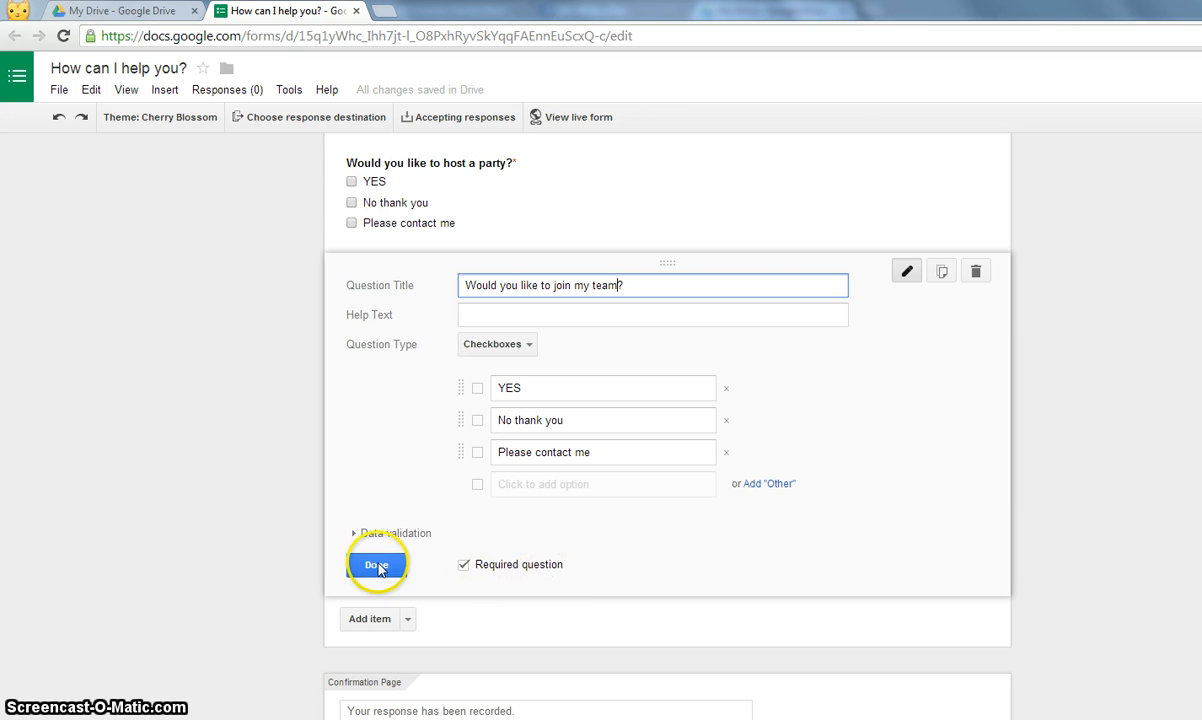
left_click(378, 565)
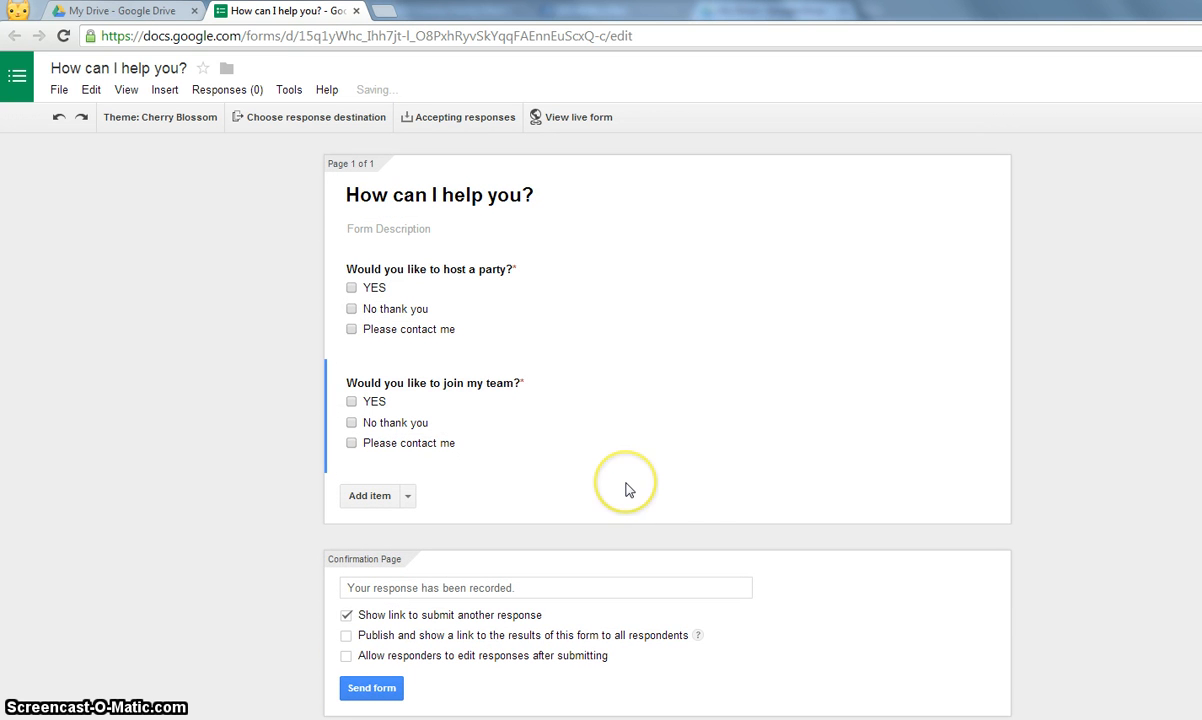
- Add a question 'Please provide your email address to receive my newsletter.', correcting 'recieve' to 'receive'
left_click(369, 496)
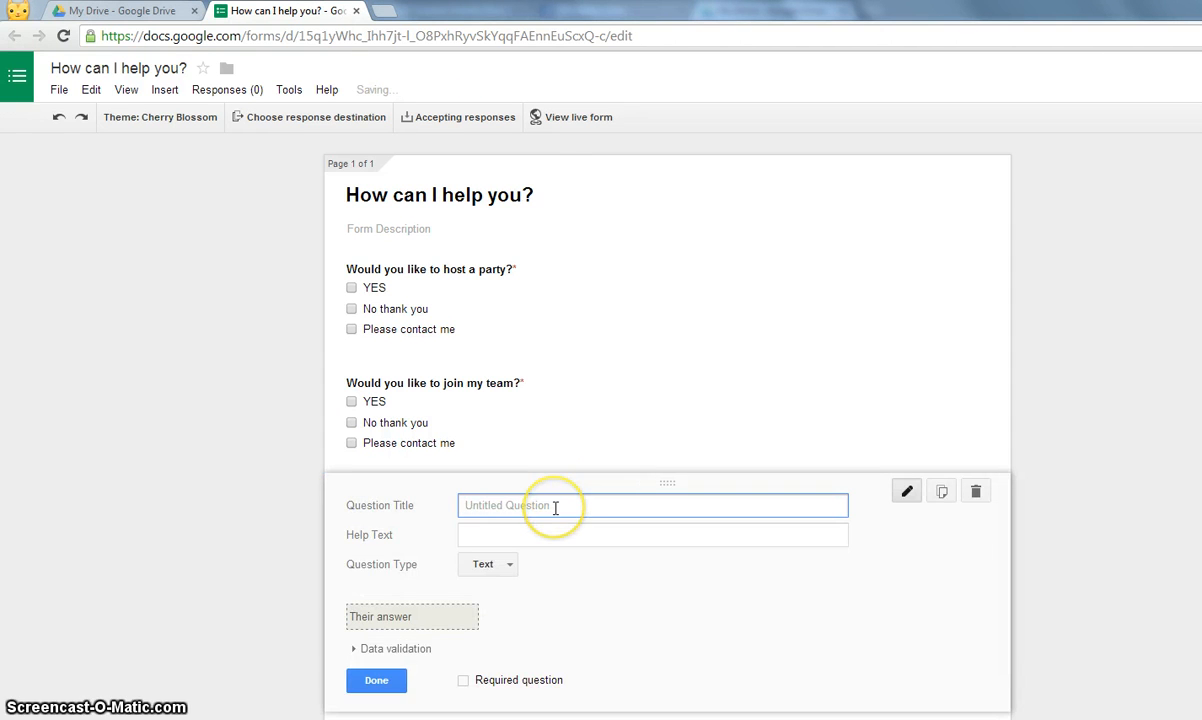
type("Please ")
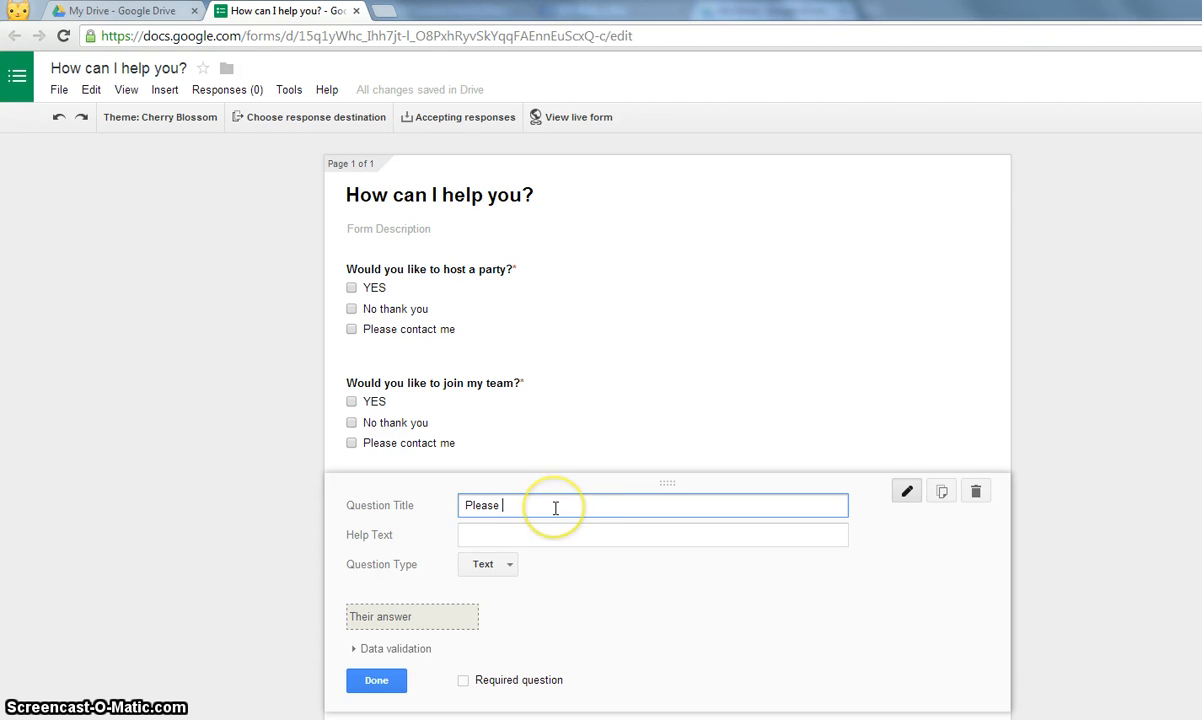
type("provid")
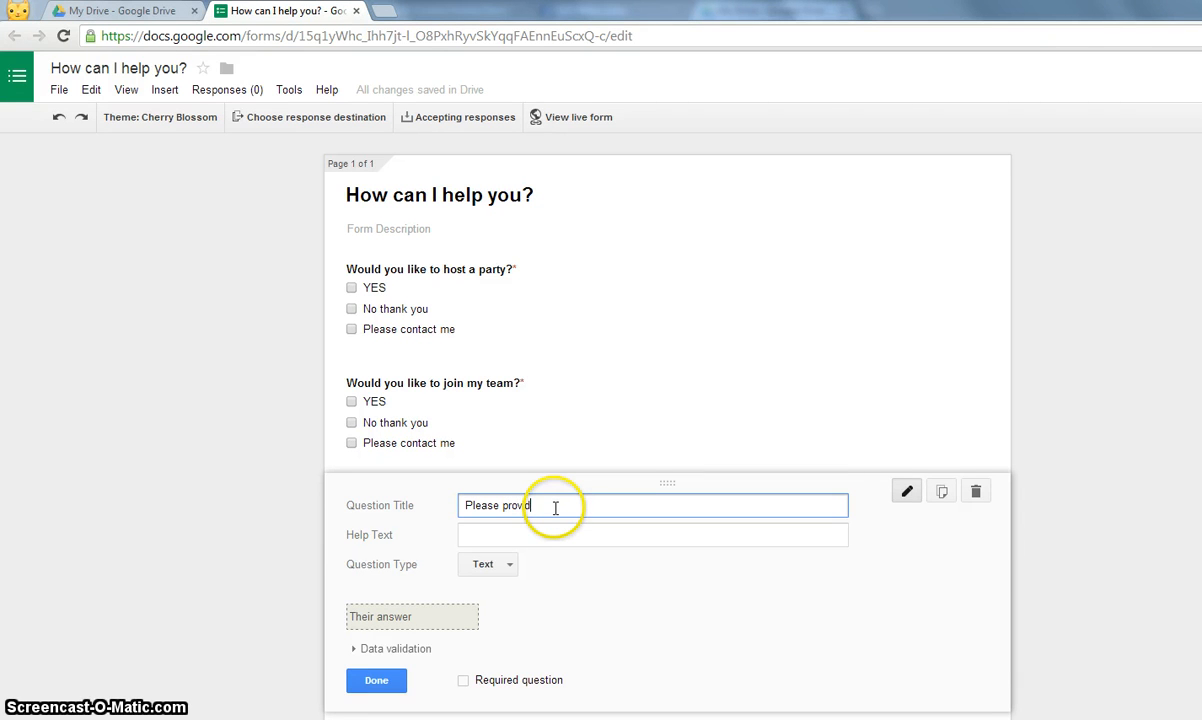
type("e your email address to re")
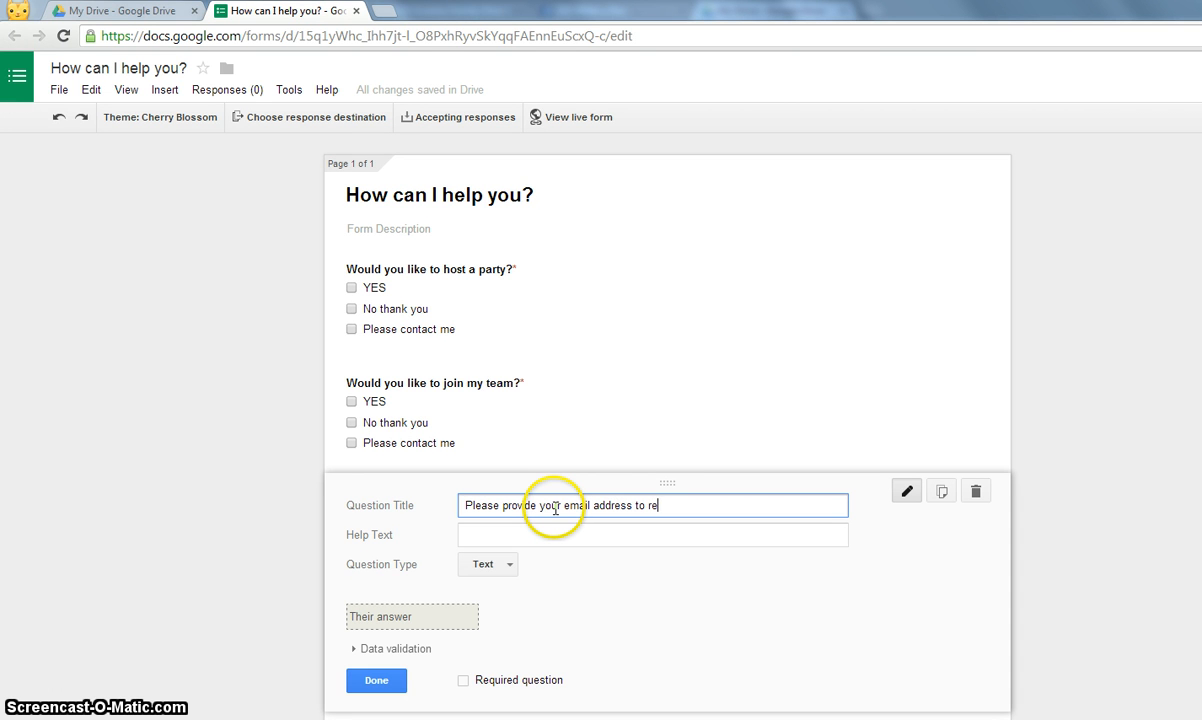
type("cieve my newsletter")
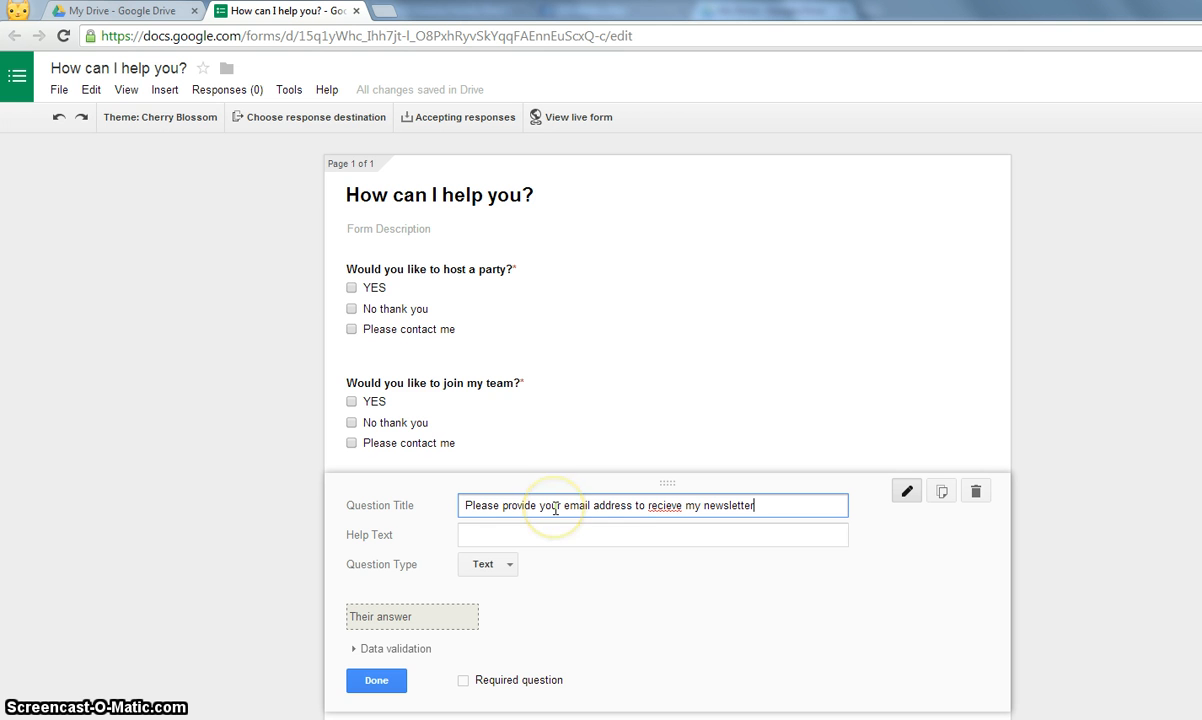
right_click(622, 505)
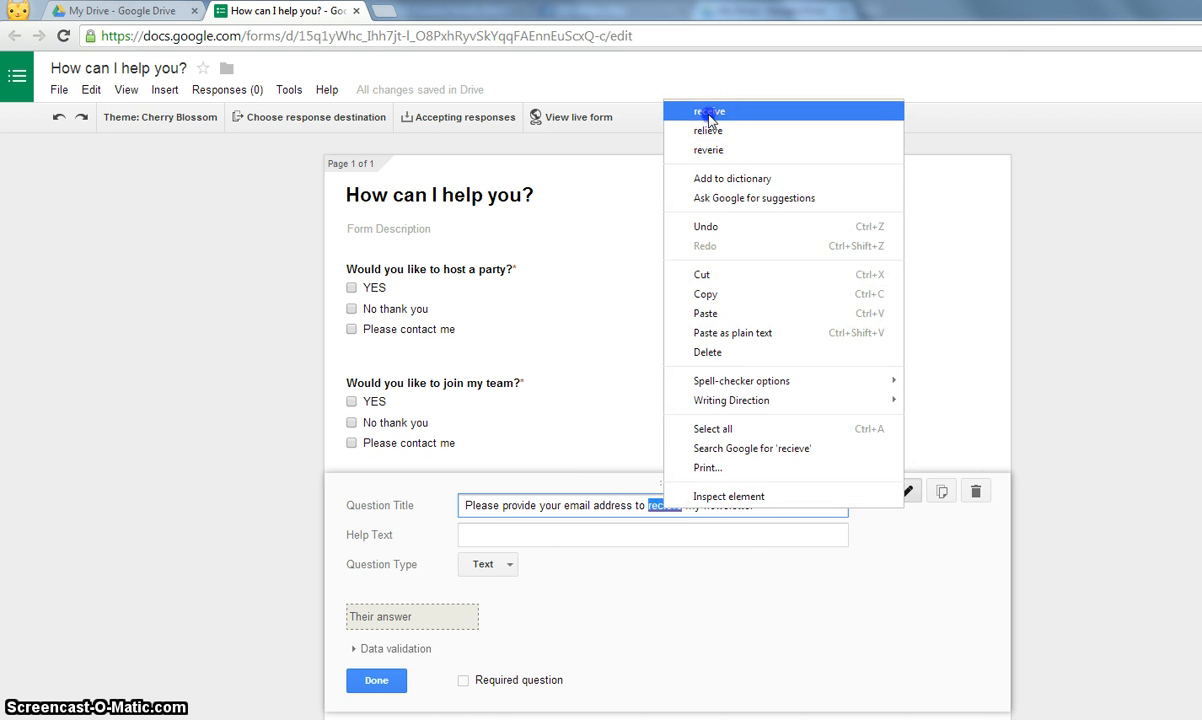
left_click(709, 115)
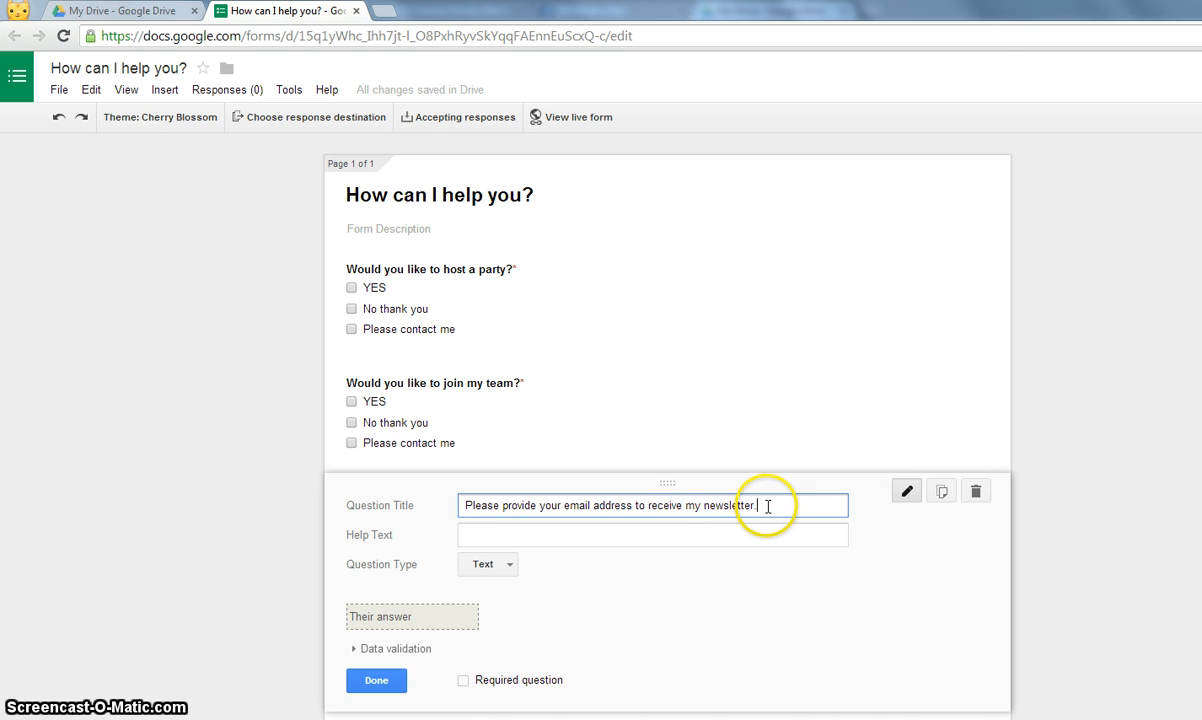
- Keep the newsletter question as an optional Text question and finish it
left_click(489, 568)
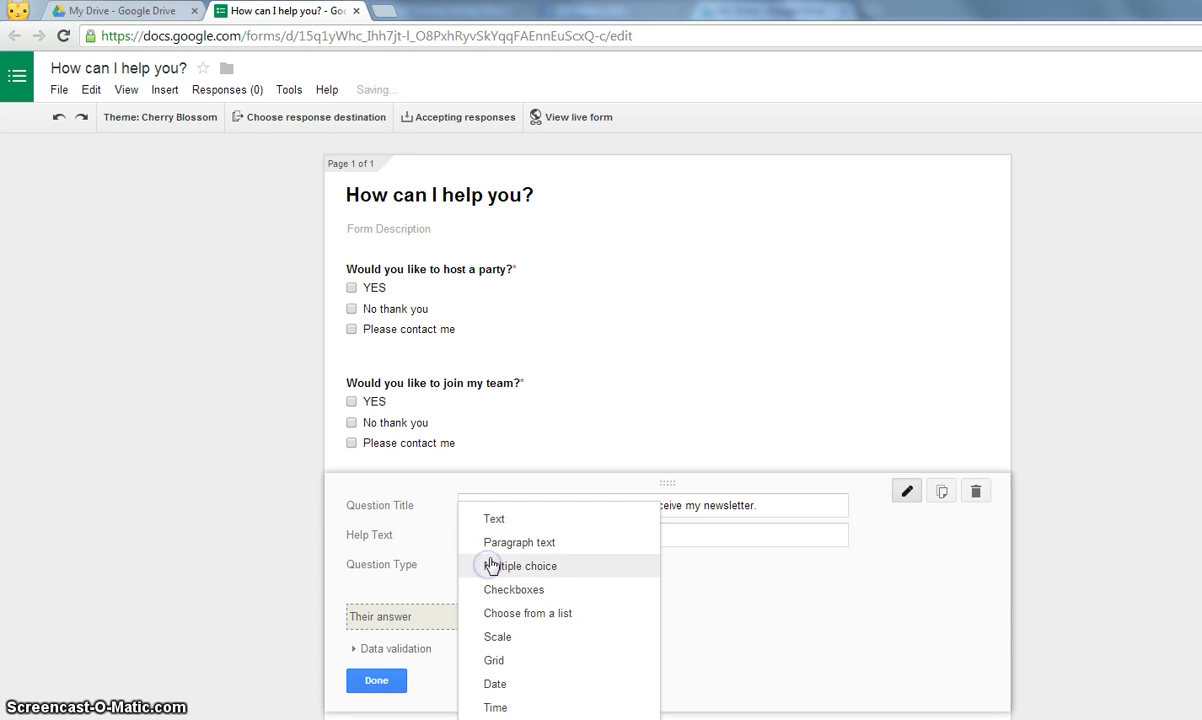
left_click(491, 519)
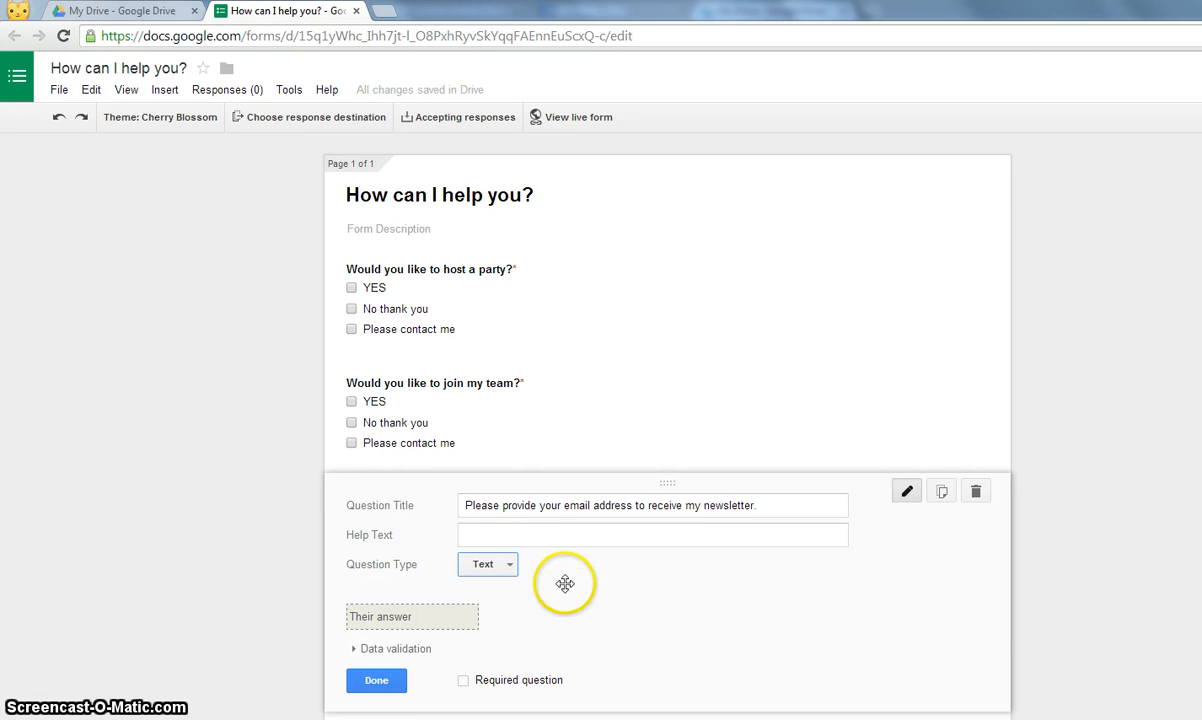
scroll(565, 583, "down", 1)
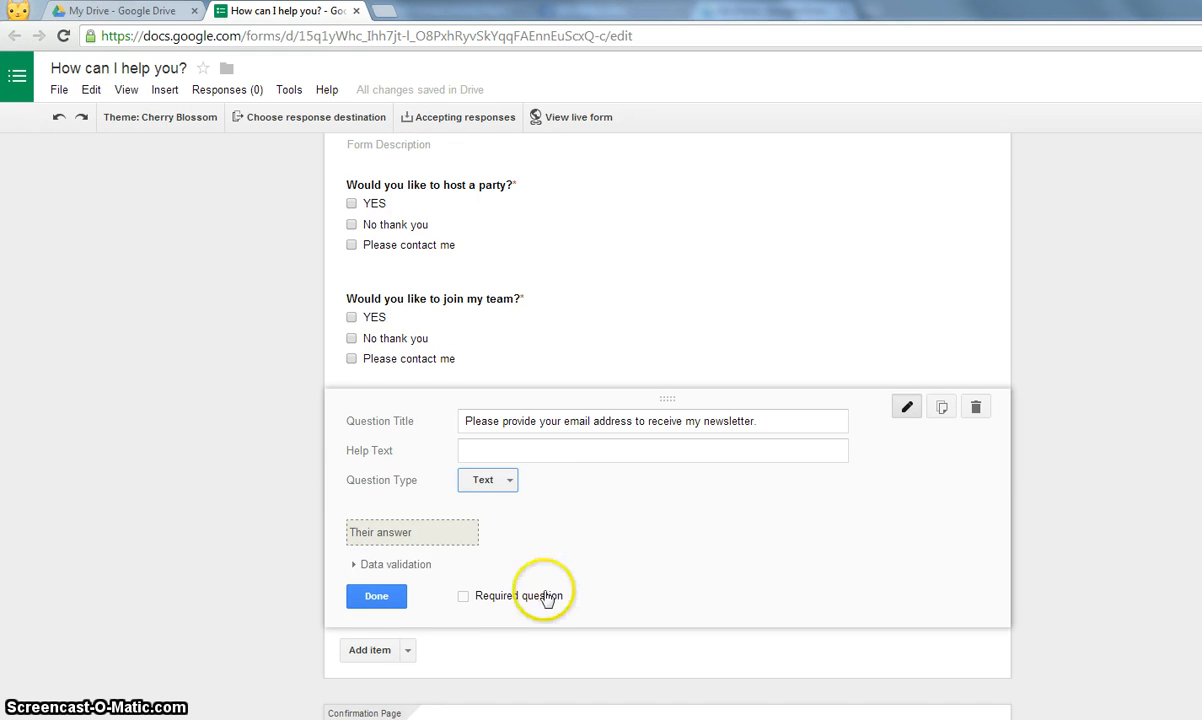
left_click(463, 596)
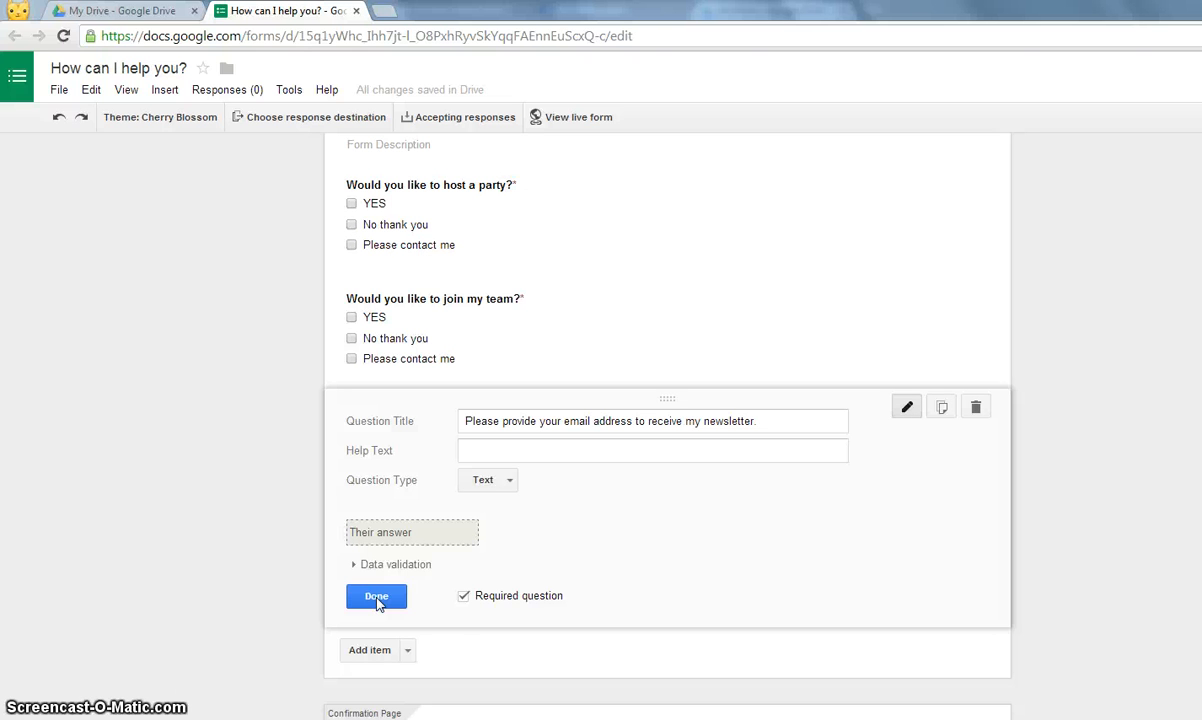
left_click(463, 600)
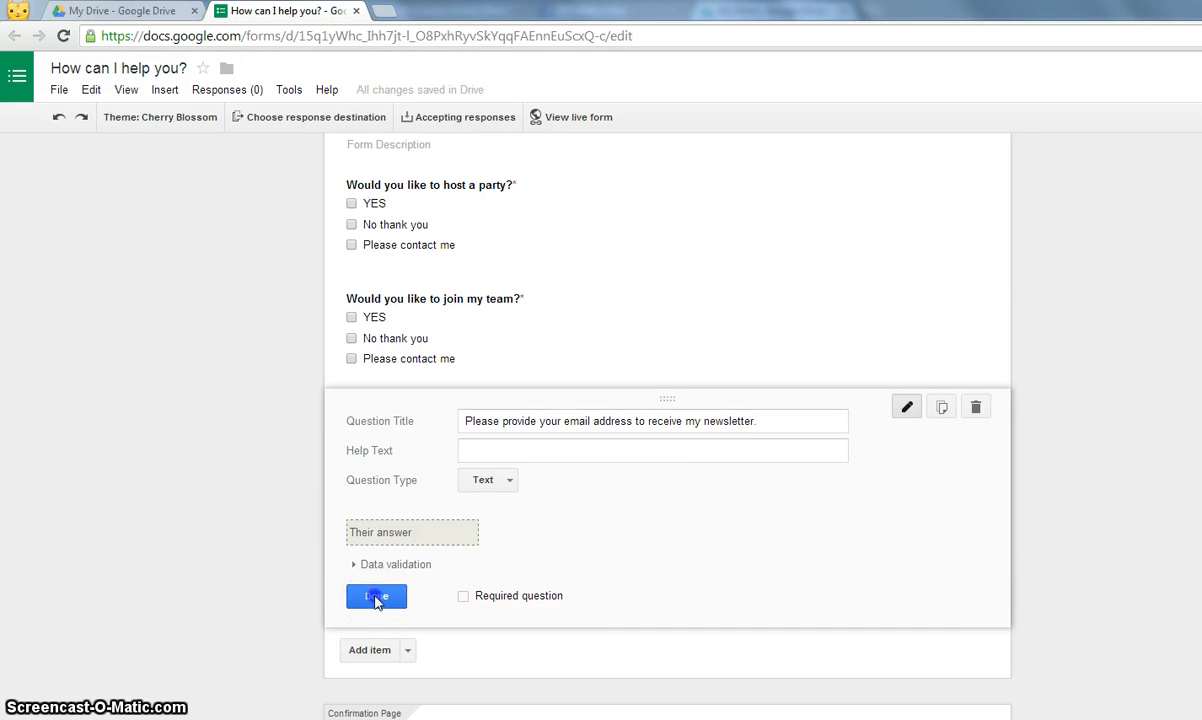
left_click(377, 598)
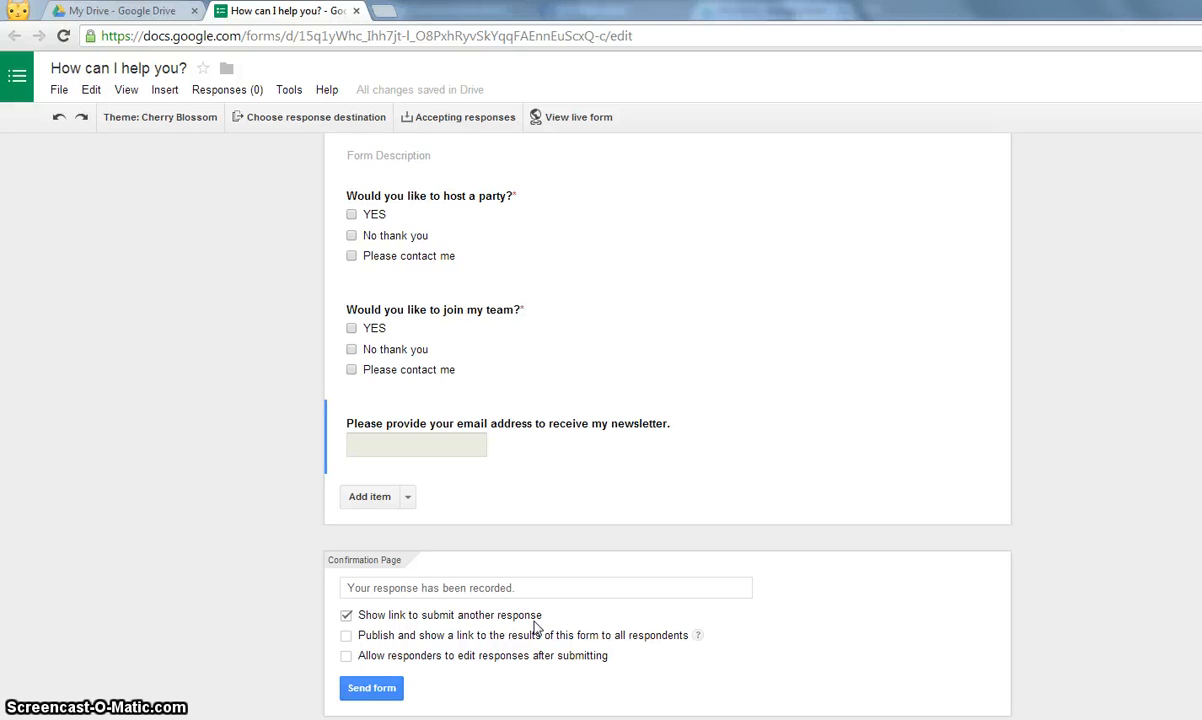
- Remove the submit-another-response link and reword the confirmation message, replacing 'response' with 'form'
left_click(346, 615)
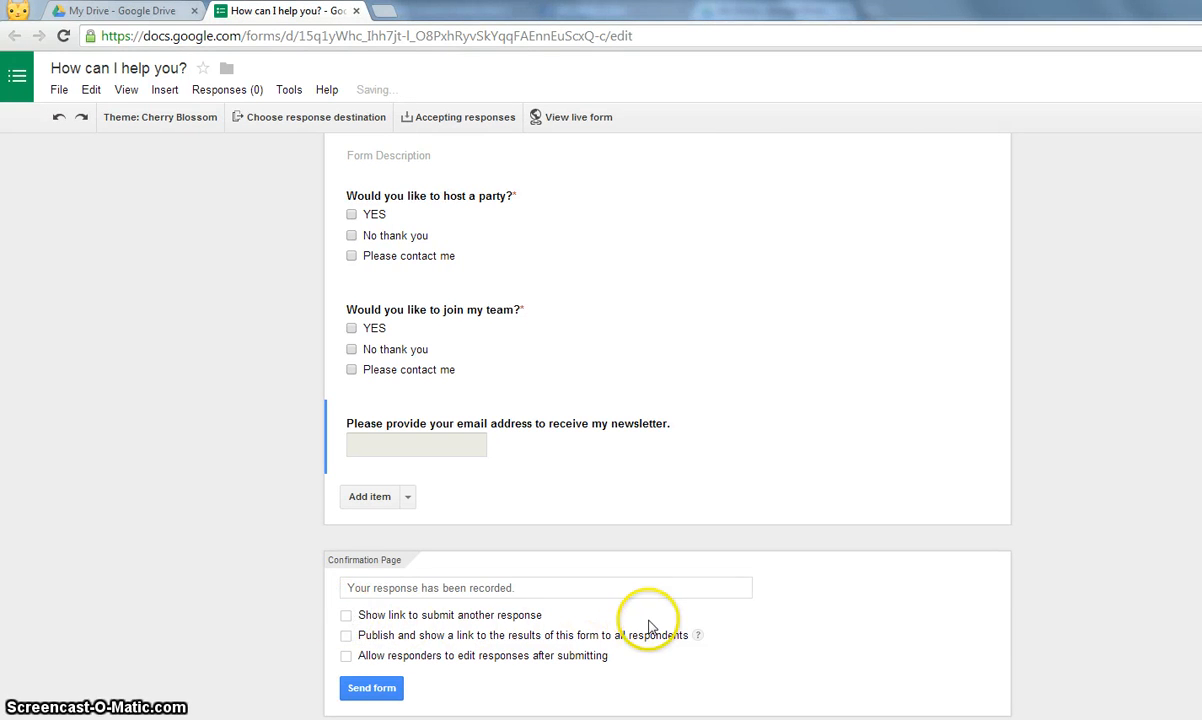
left_click(533, 588)
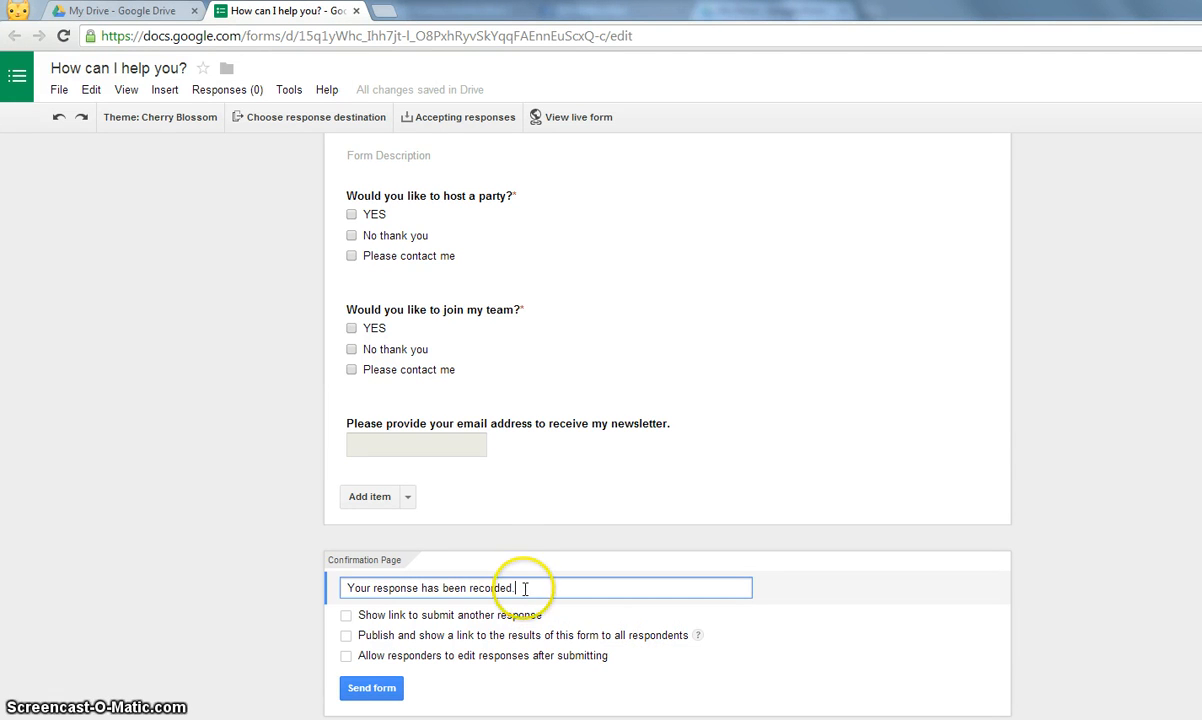
left_click_drag(532, 588, 469, 584)
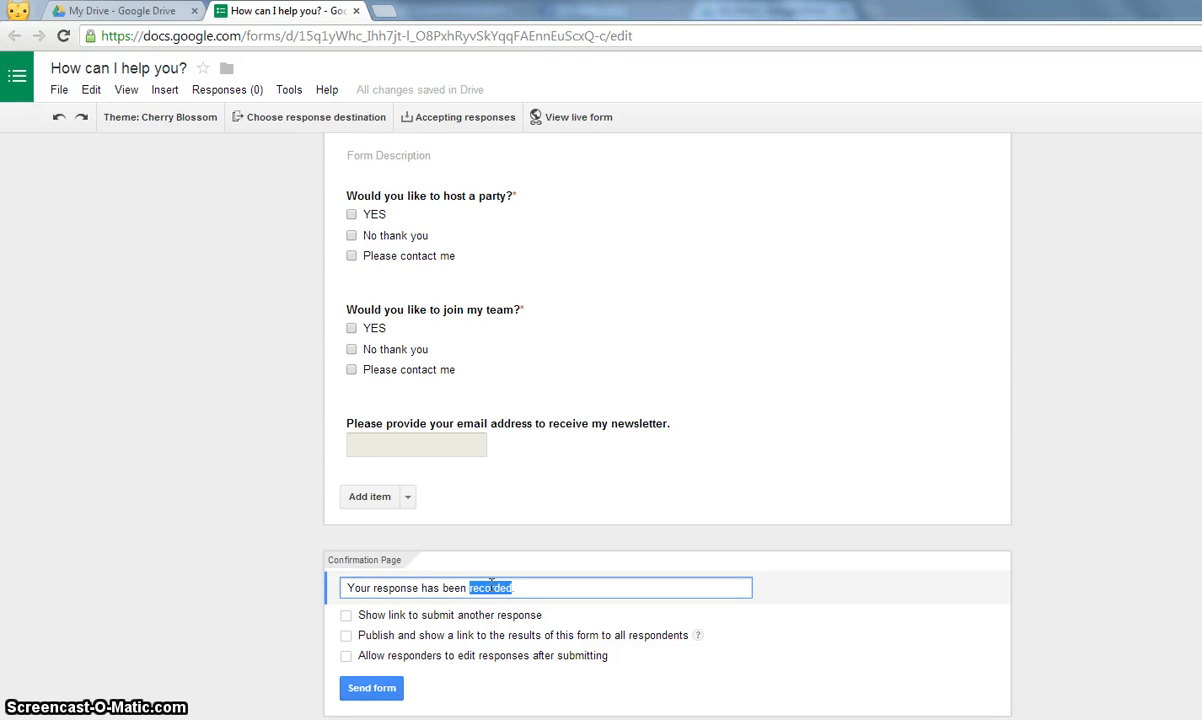
double_click(385, 588)
key("BackSpace")
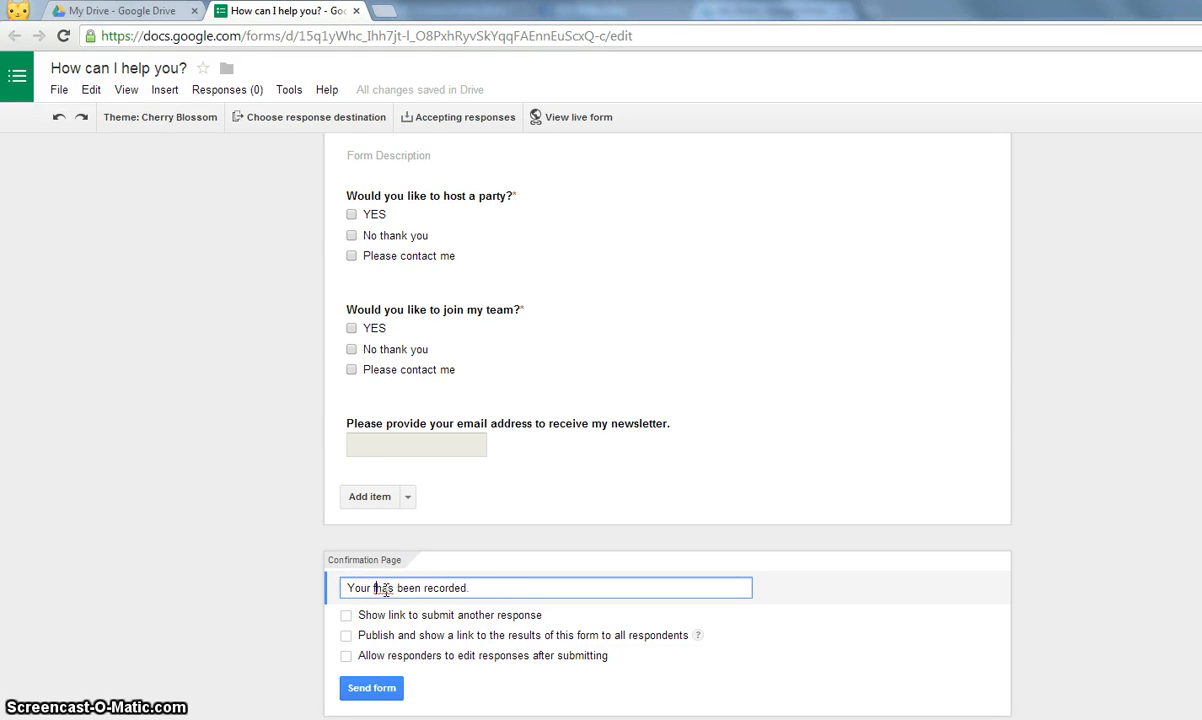
type("form")
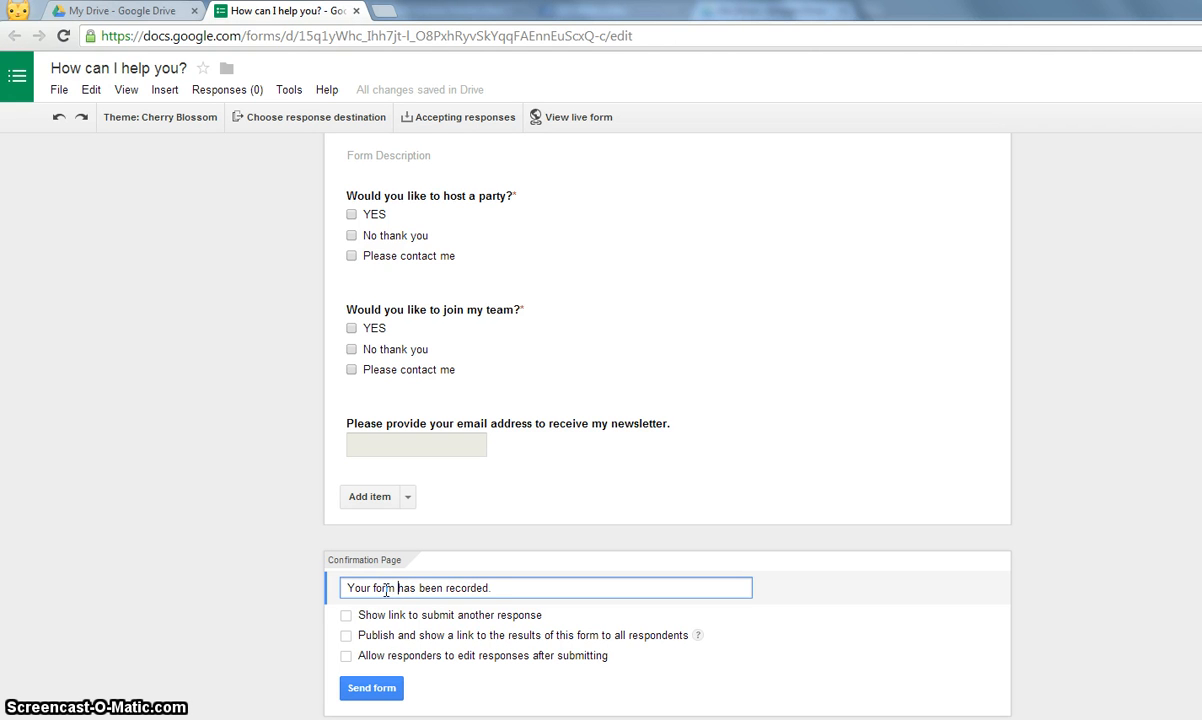
double_click(460, 588)
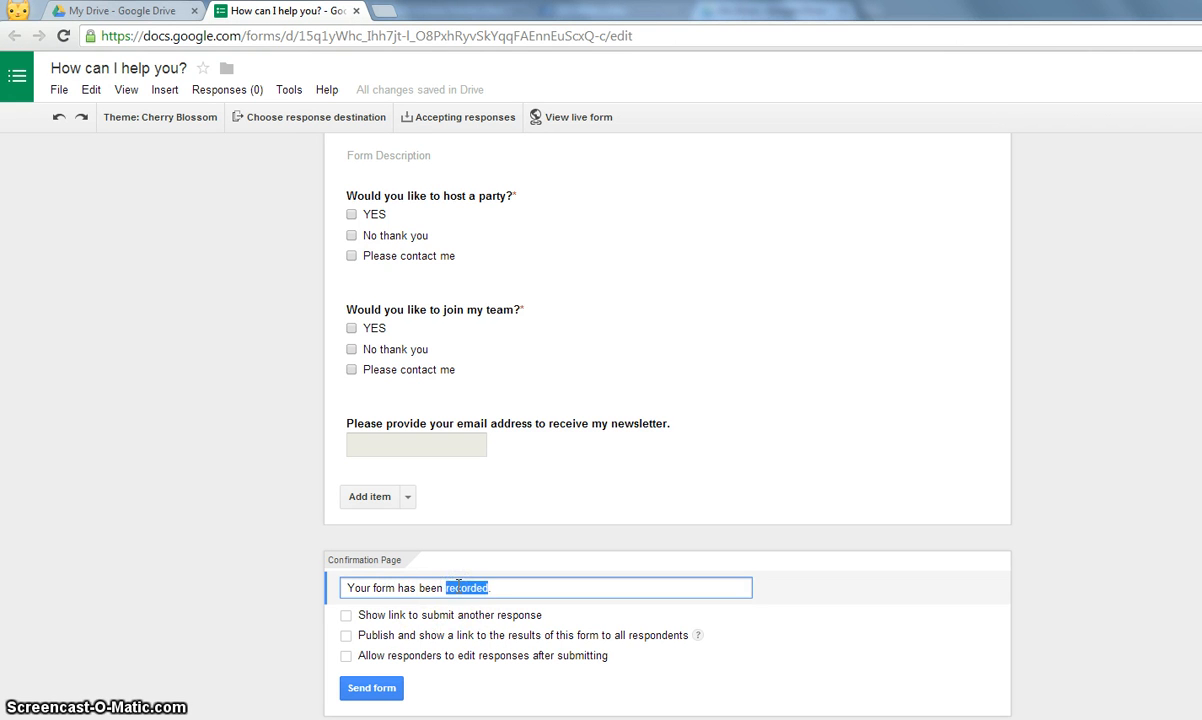
type("submitted to EdieAnne")
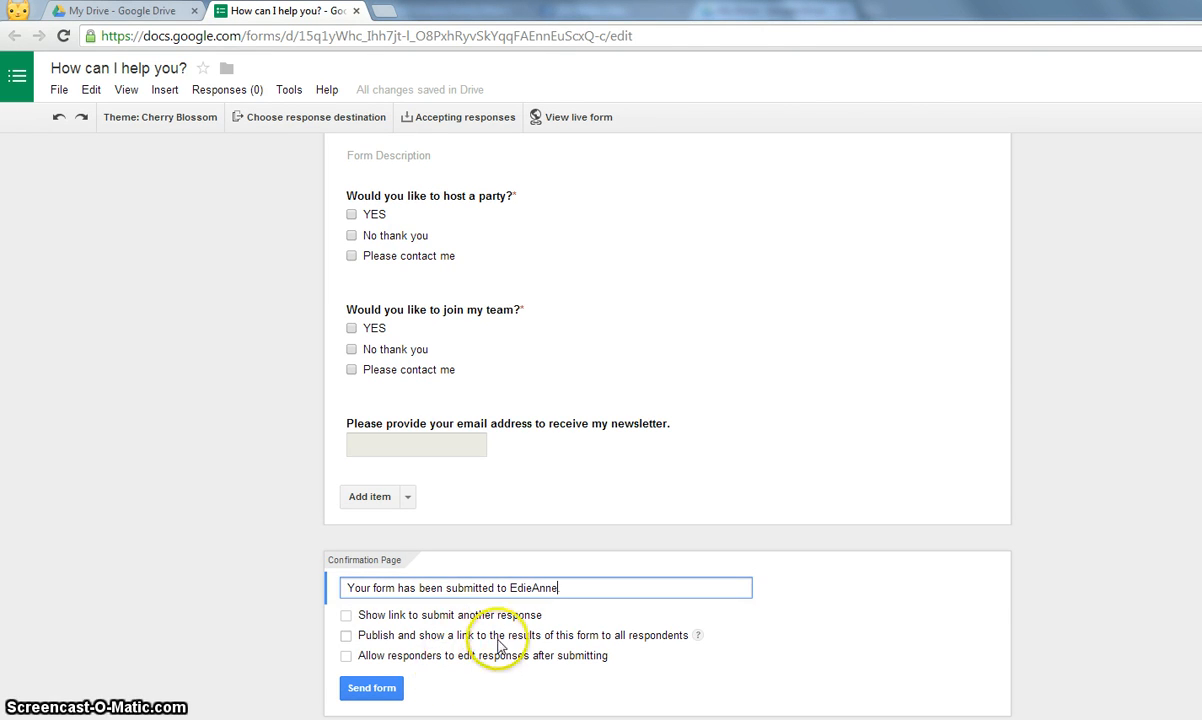
- Allow responders to edit their responses after submitting
left_click(639, 660)
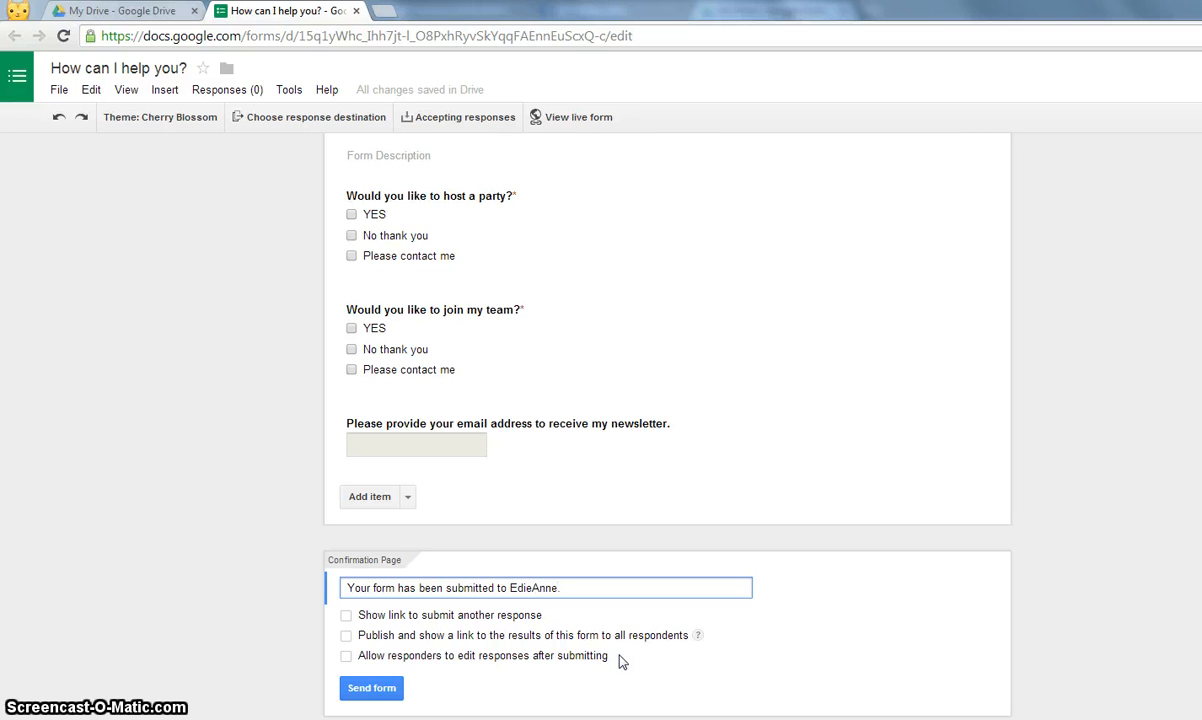
left_click(342, 655)
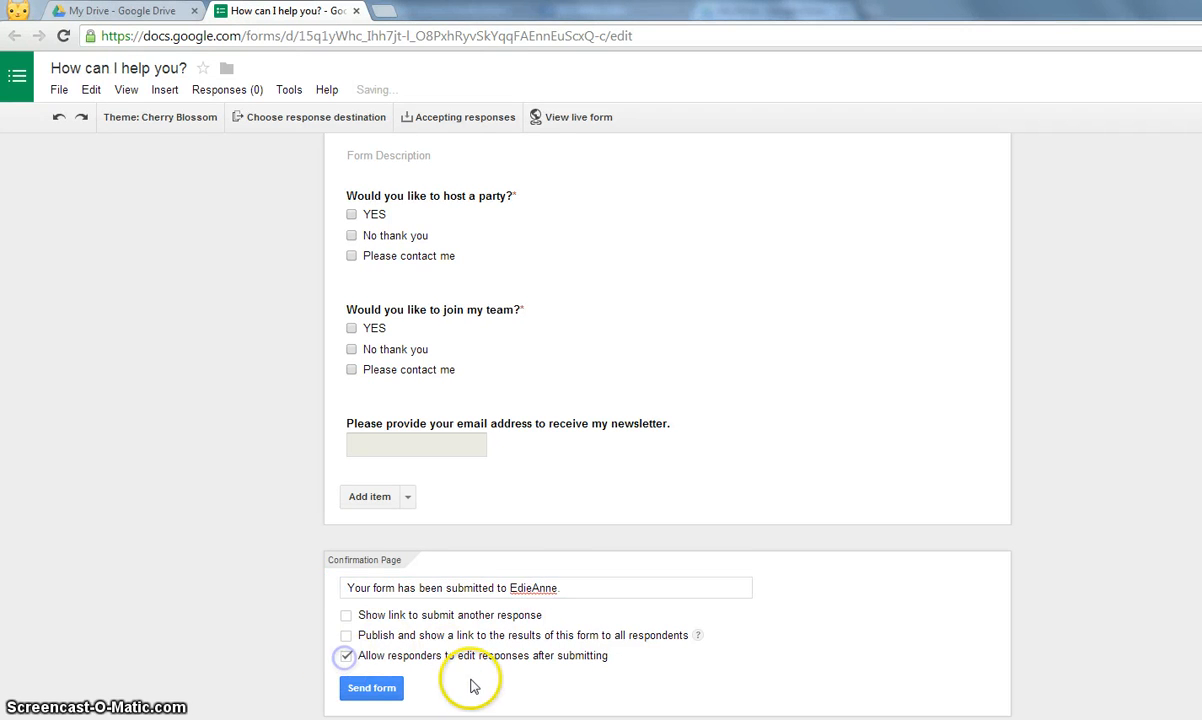
left_click(370, 688)
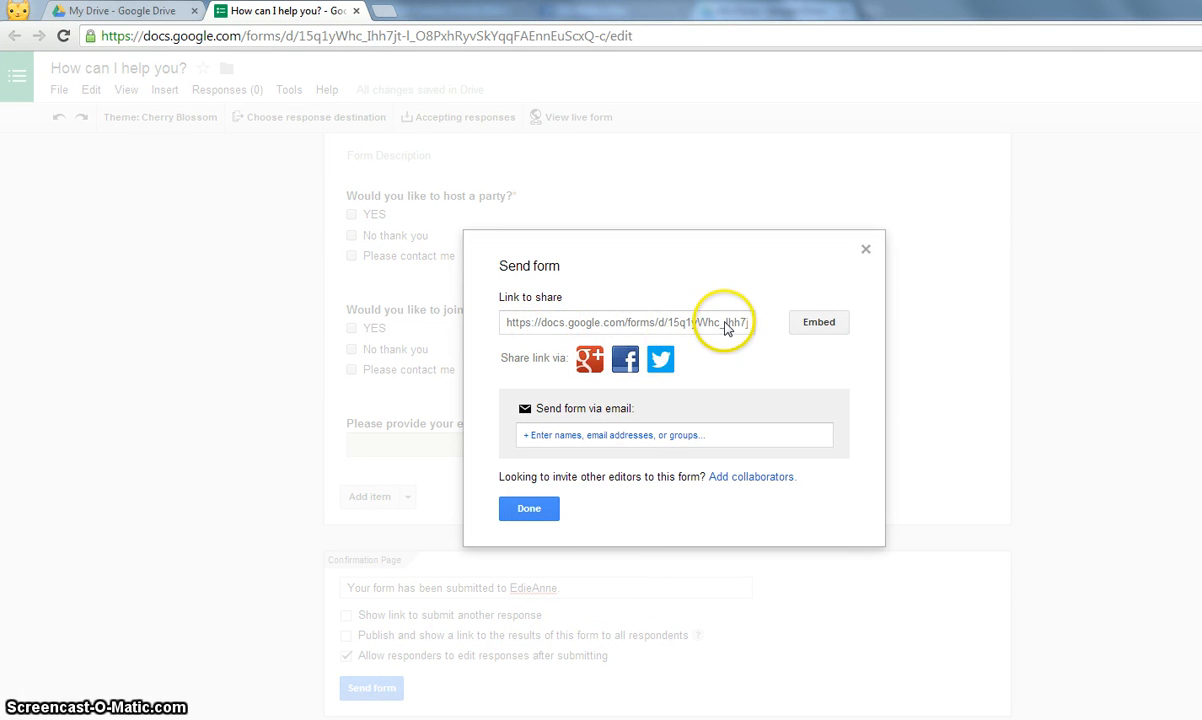
- Copy the form's shareable link, cancel the email send, and close the Send form dialog
left_click(605, 325)
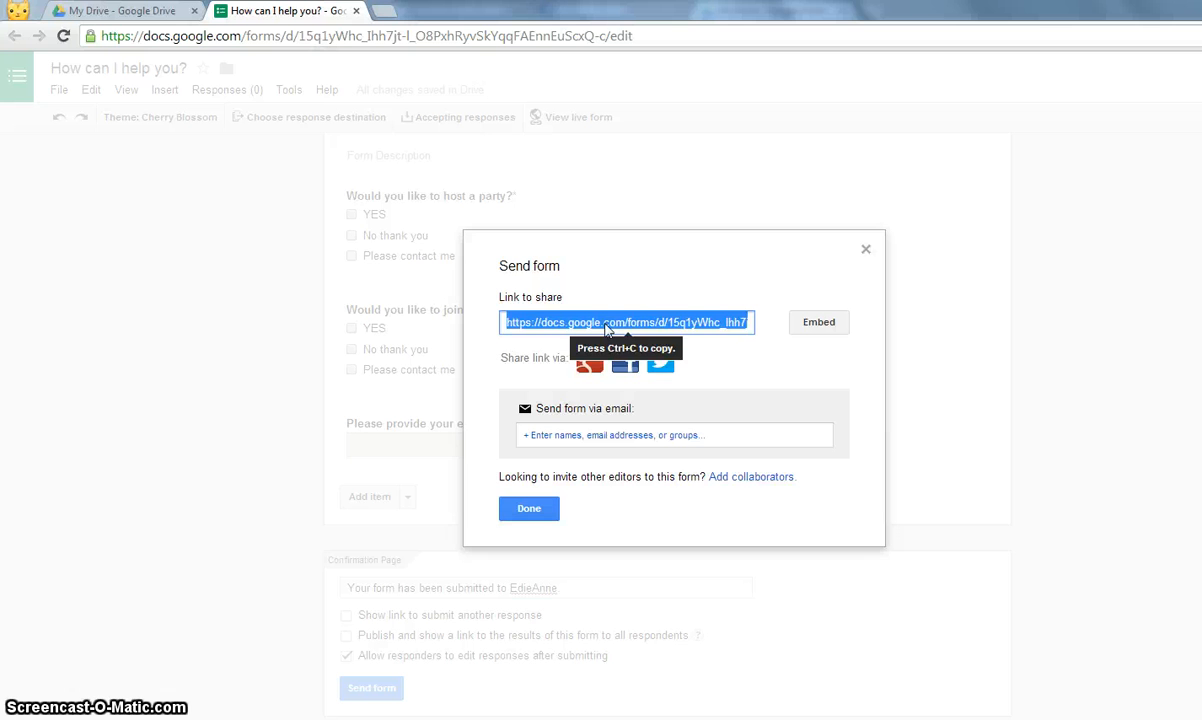
left_click(734, 367)
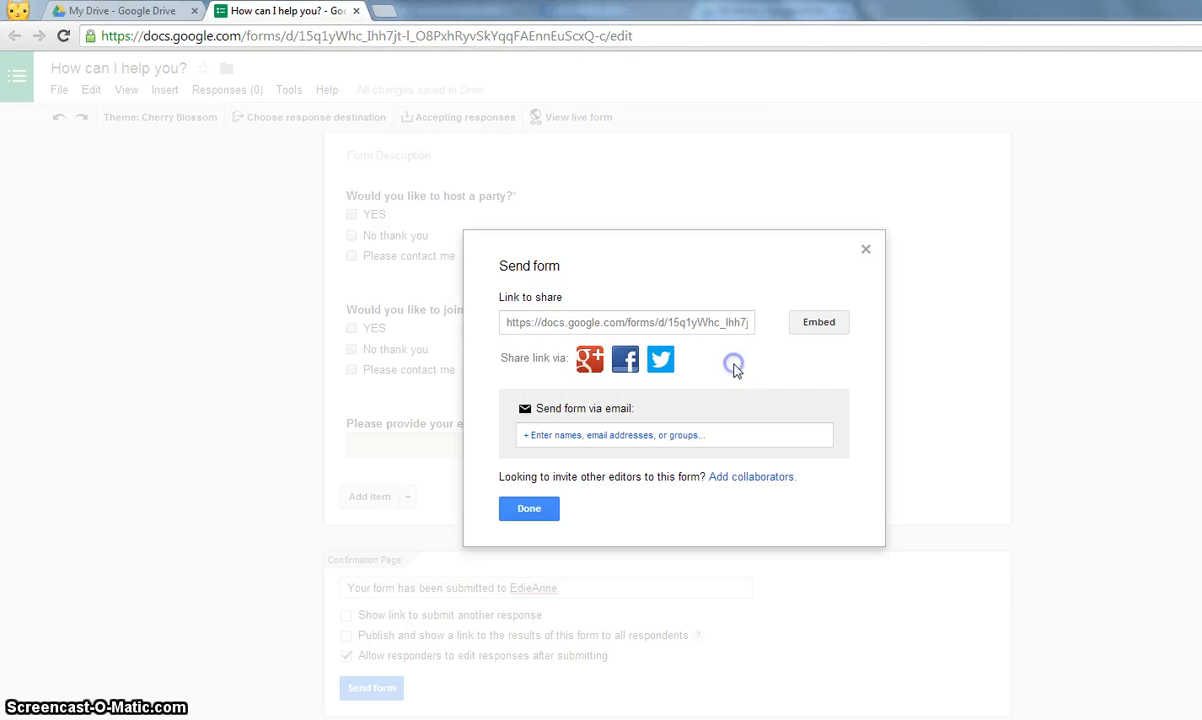
left_click(597, 435)
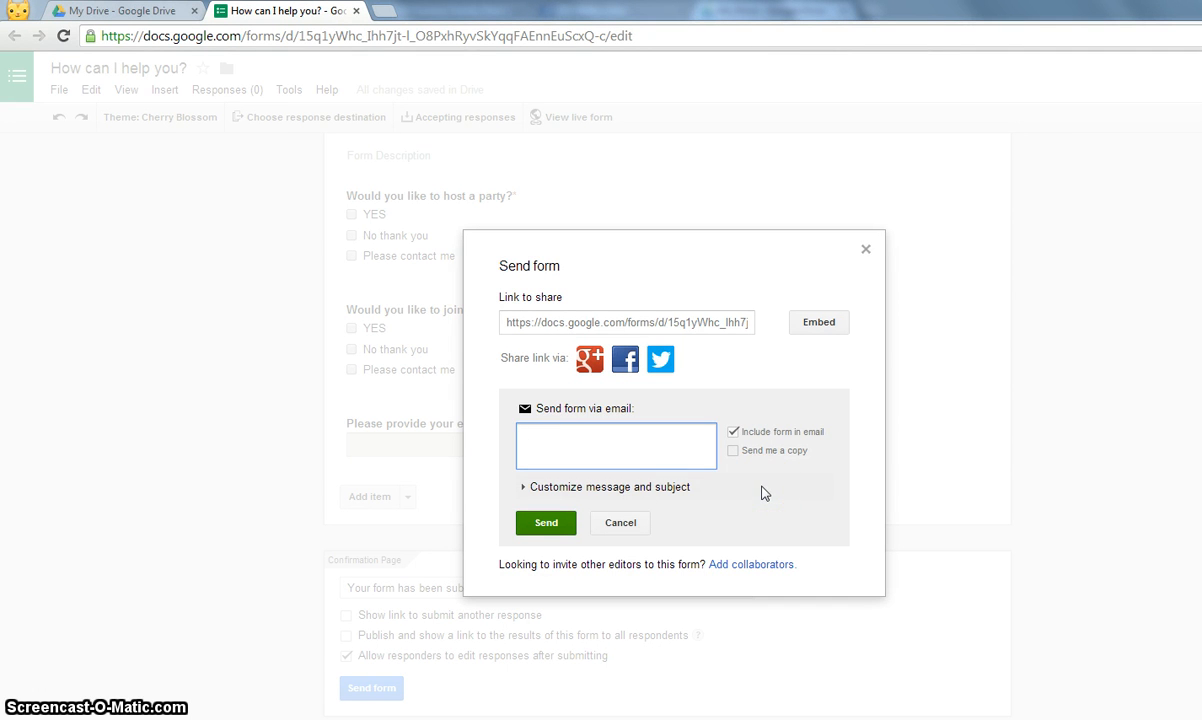
left_click(553, 528)
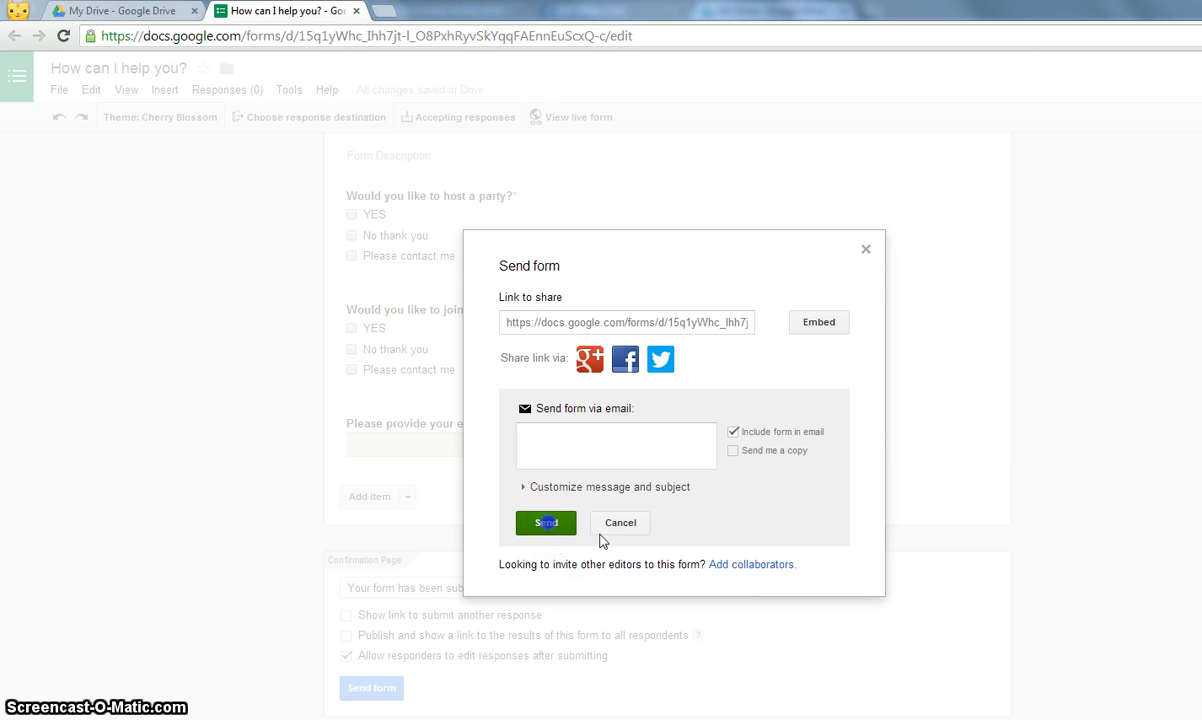
left_click(493, 420)
left_click(621, 528)
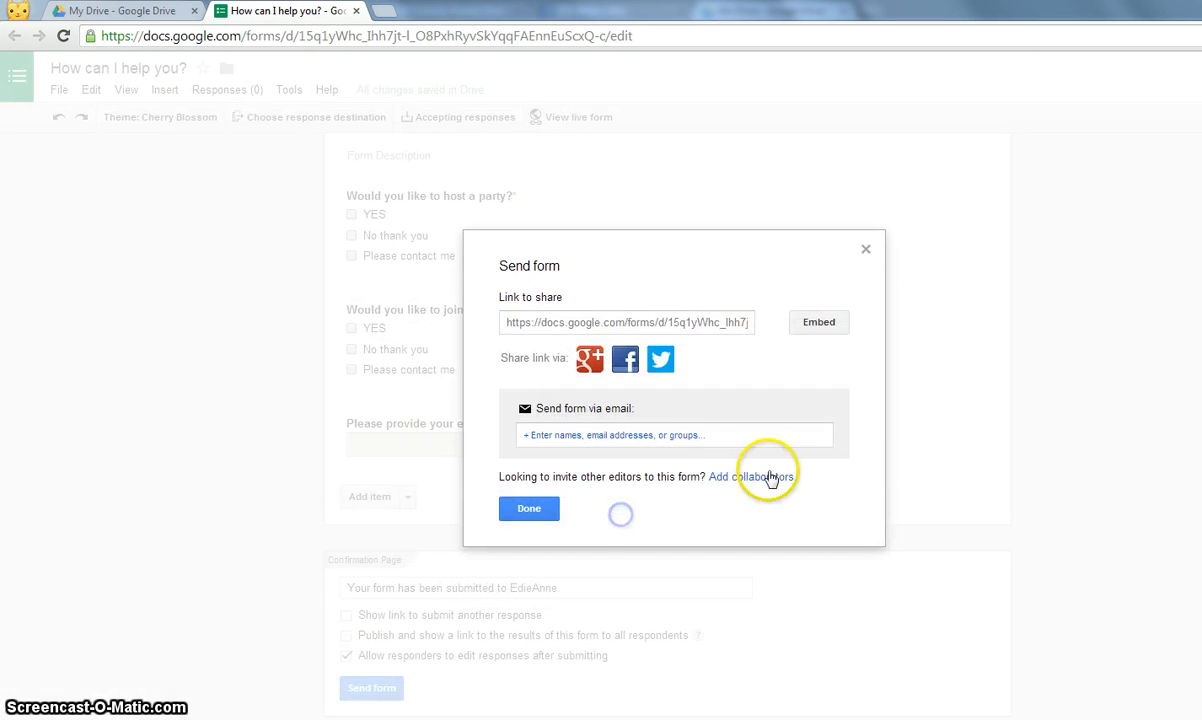
left_click(661, 323)
left_click(534, 514)
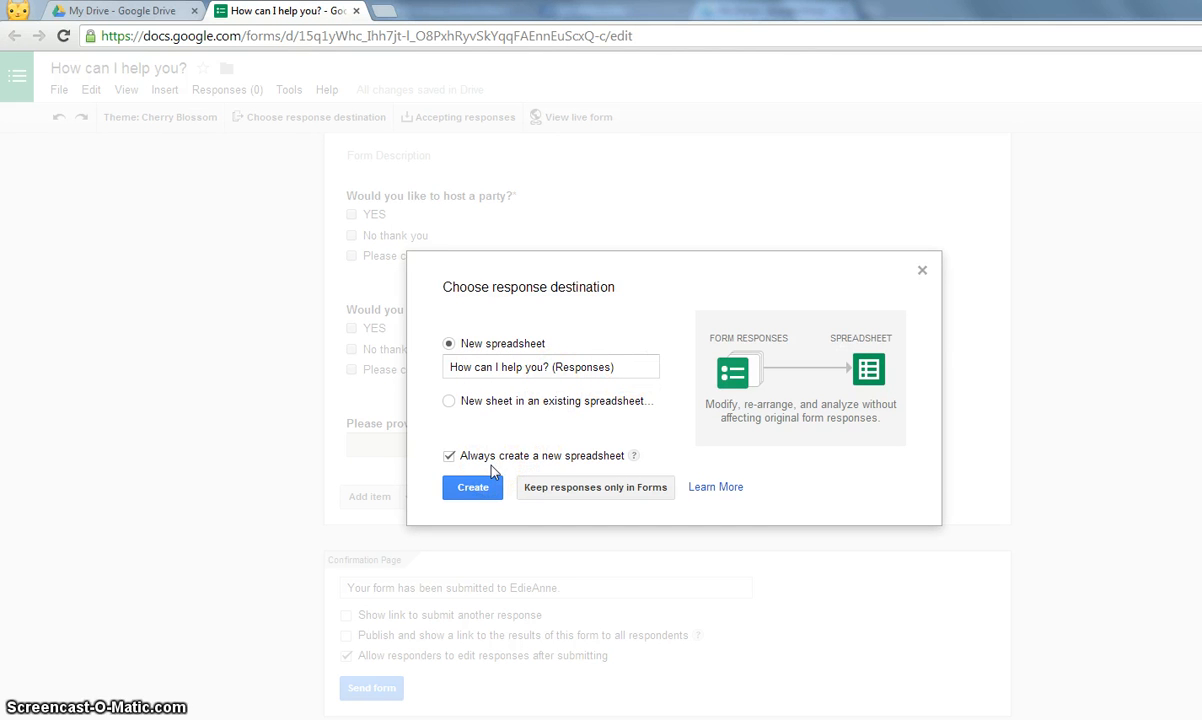
- Create the responses spreadsheet 'How can I help you? (Responses)'
left_click(474, 498)
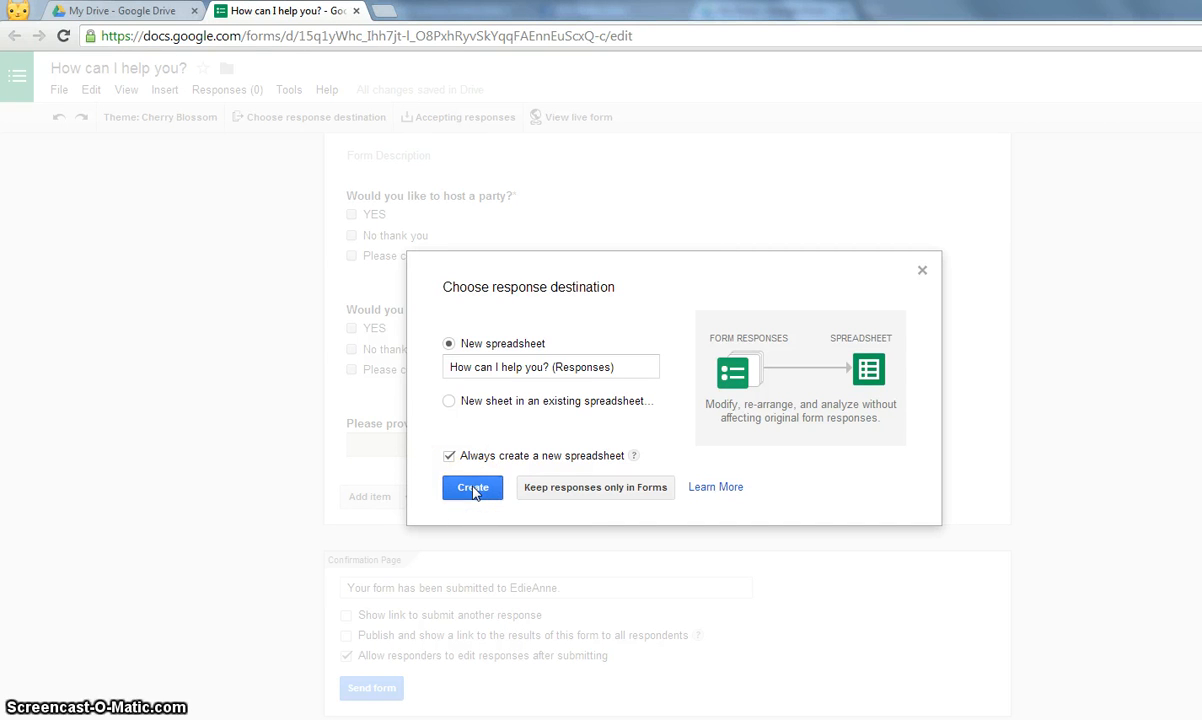
left_click(474, 490)
type(".")
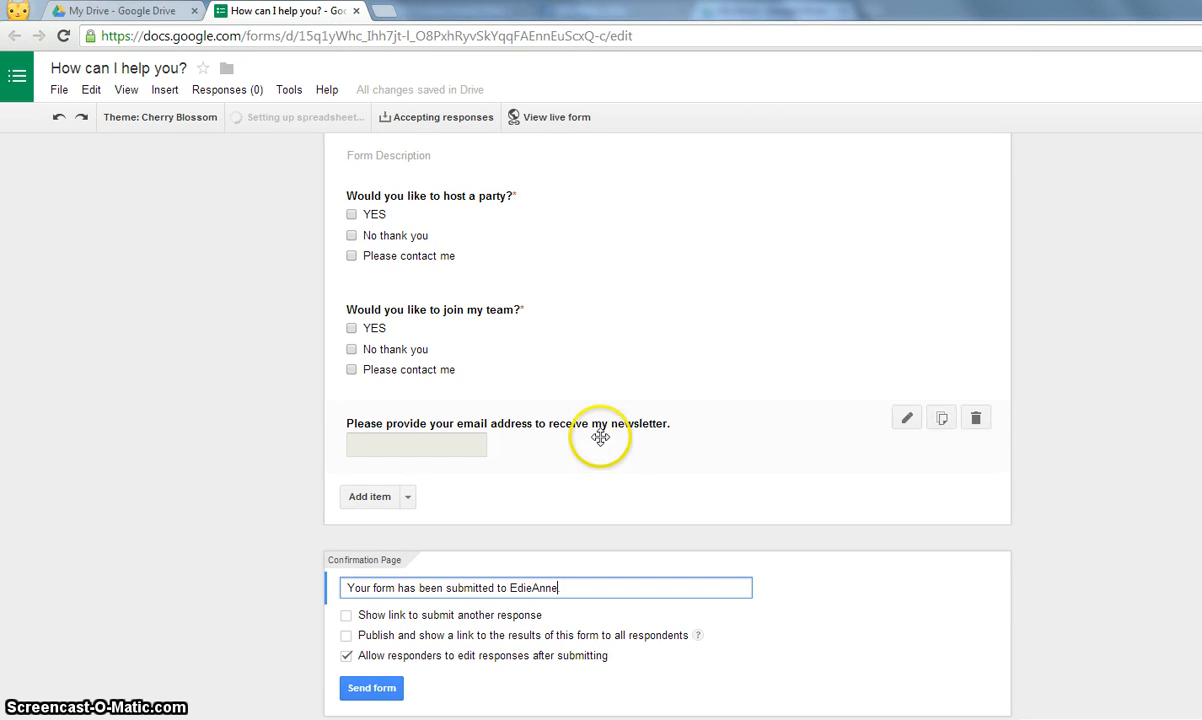
scroll(599, 437, "up", 2)
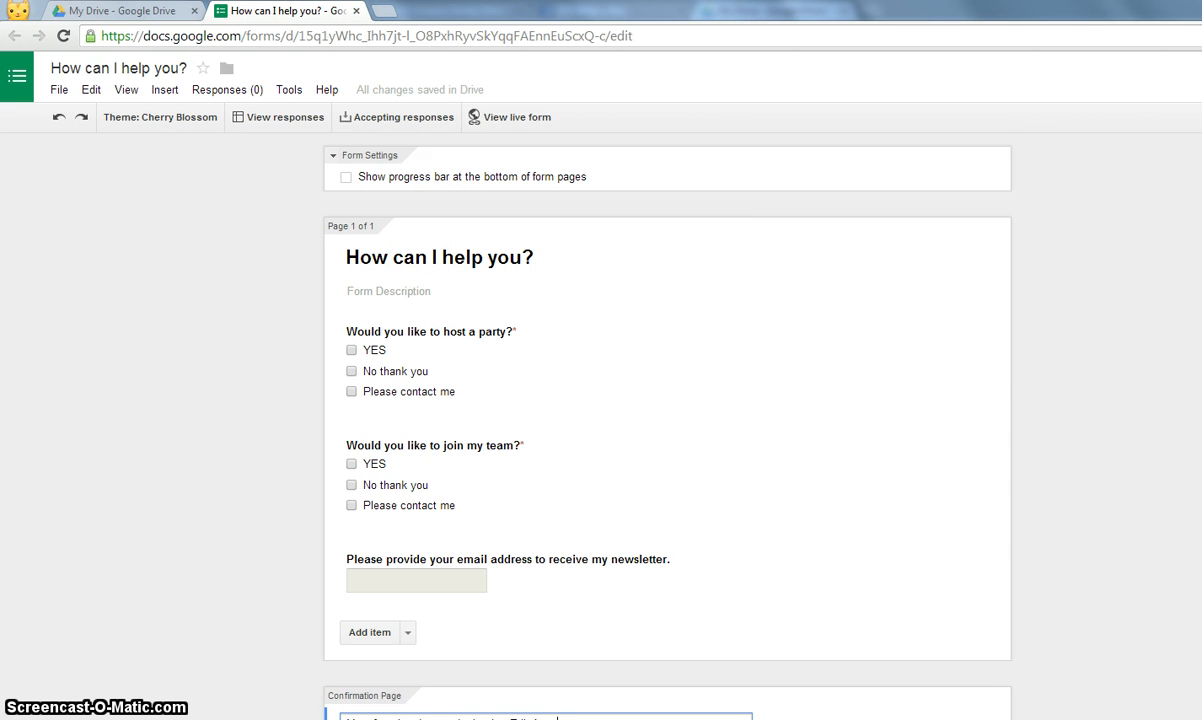
- Reopen and close the sharing options, then go to My Drive in a new tab
left_click(1200, 76)
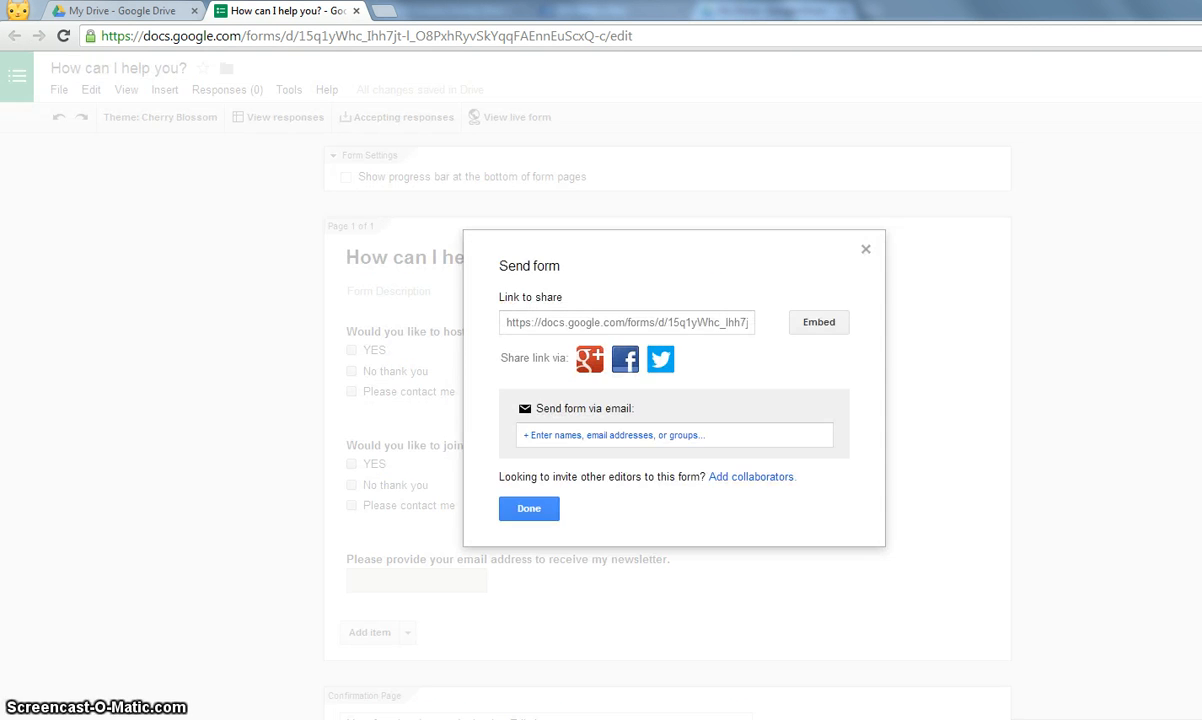
left_click(549, 511)
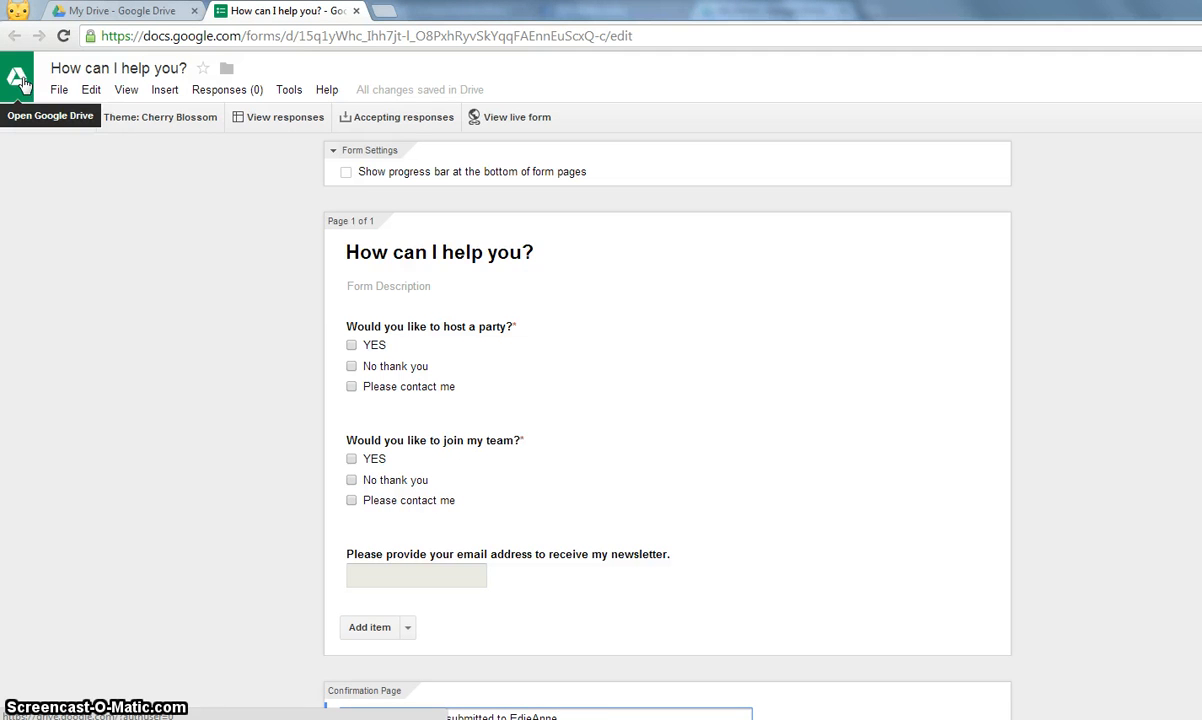
left_click(21, 80)
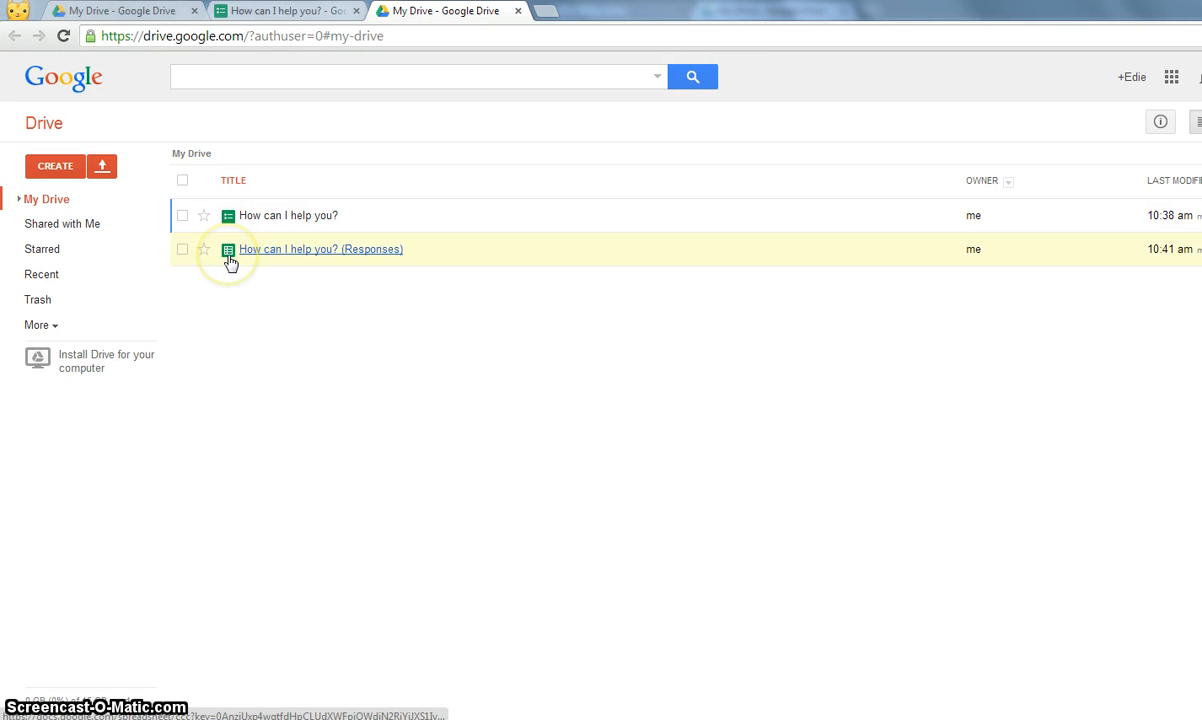
- Open the form from My Drive, close its extra tab, then open the 'How can I help you? (Responses)' spreadsheet
left_click(290, 217)
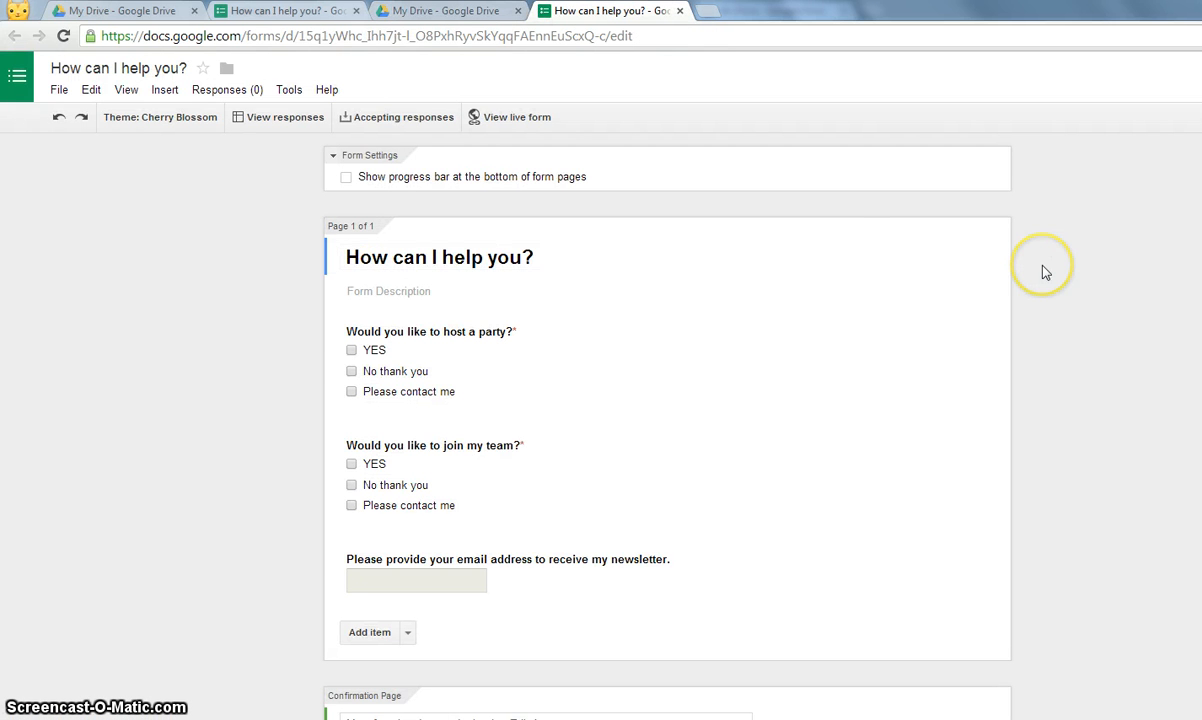
left_click(679, 11)
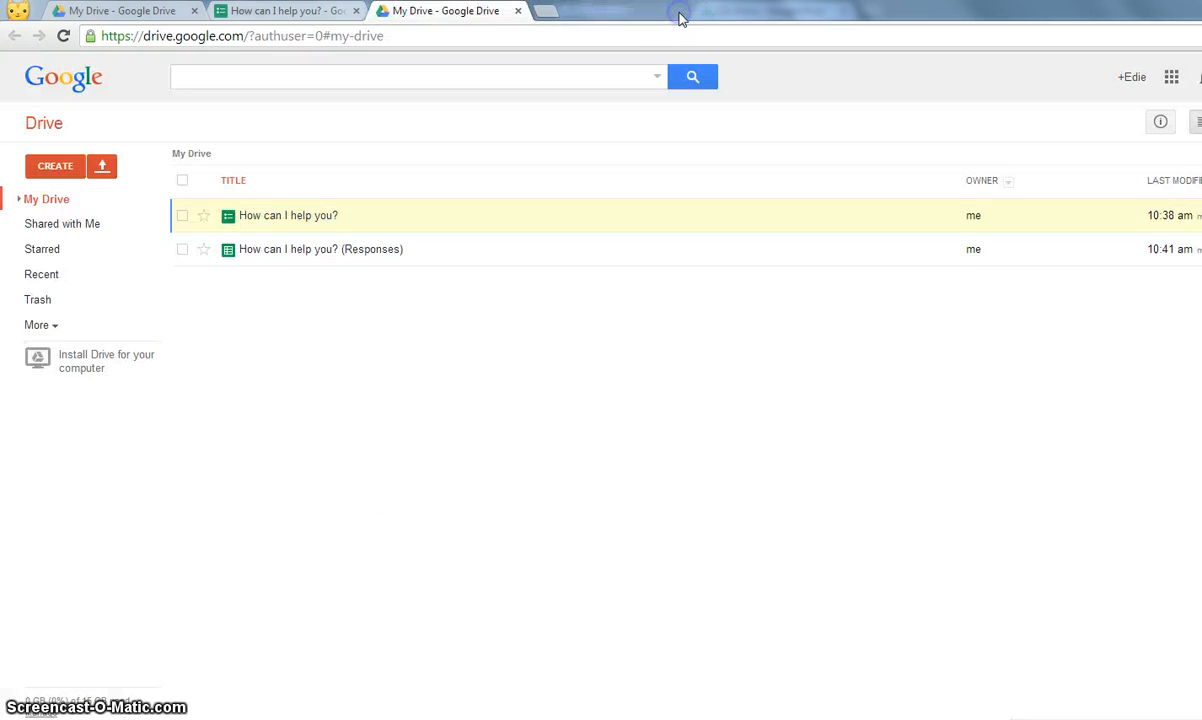
left_click(274, 258)
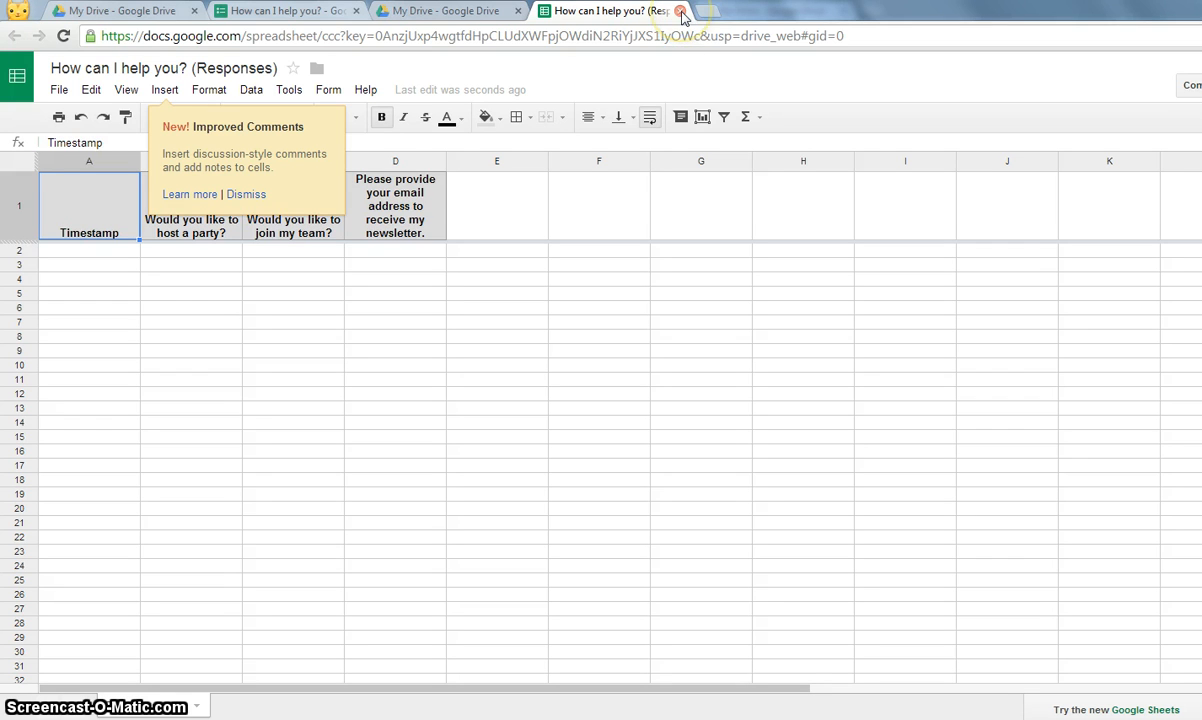
- Replace the spreadsheet's web address with the copied viewform link to load the live form
left_click(660, 37)
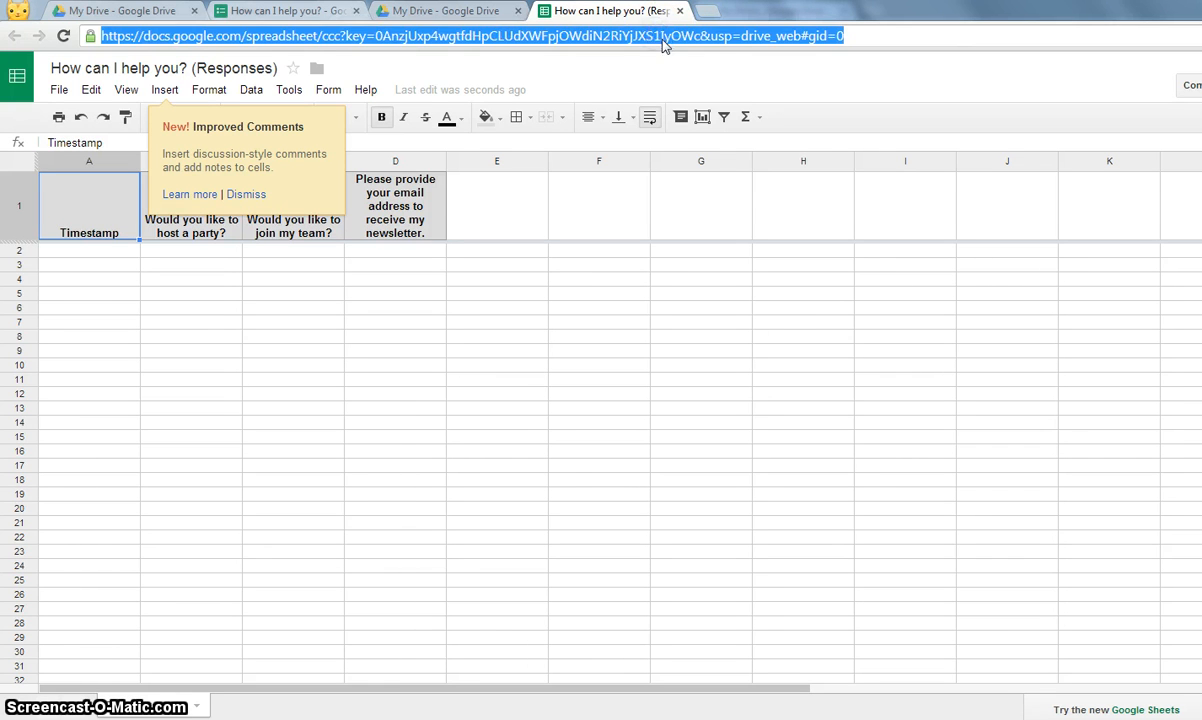
type("https://docs.google.com/forms/d/15q1yWhc_Ihh7jt-l_O8PxhRyvSkYqqFAEnnEuScxQ-c/viewform")
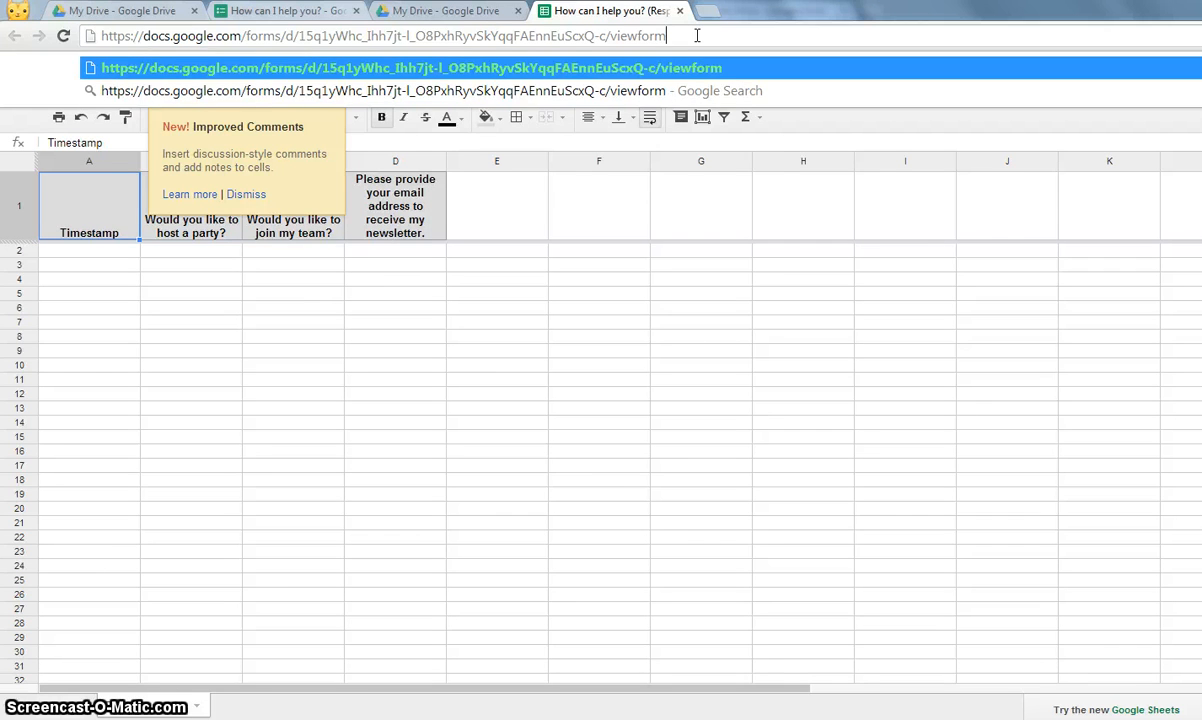
key("Return")
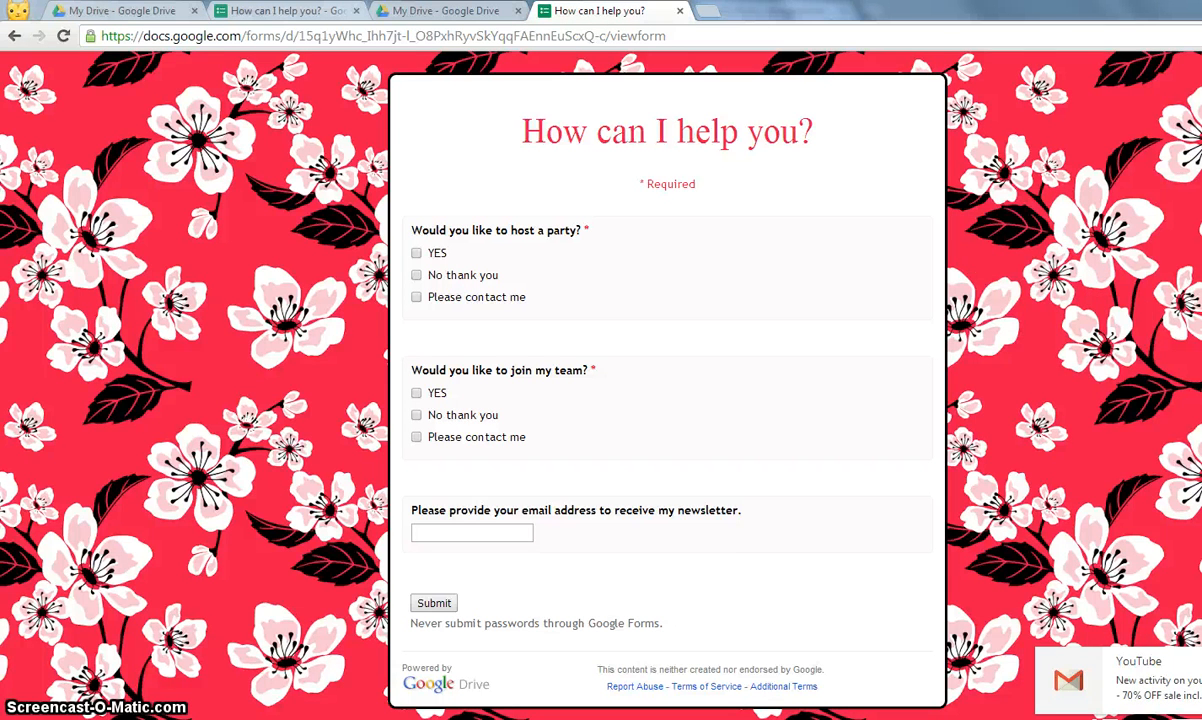
- Submit a test response with YES to hosting a party and joining the team, plus a newsletter email address
left_click(416, 254)
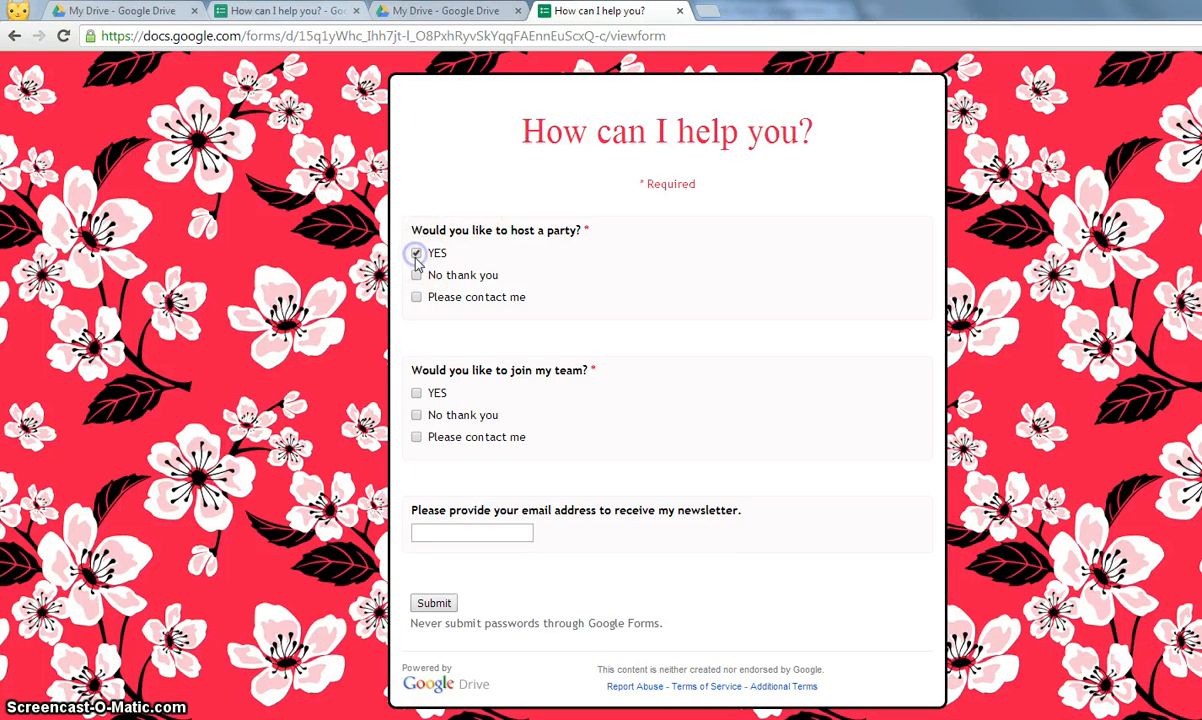
left_click(416, 393)
left_click(470, 533)
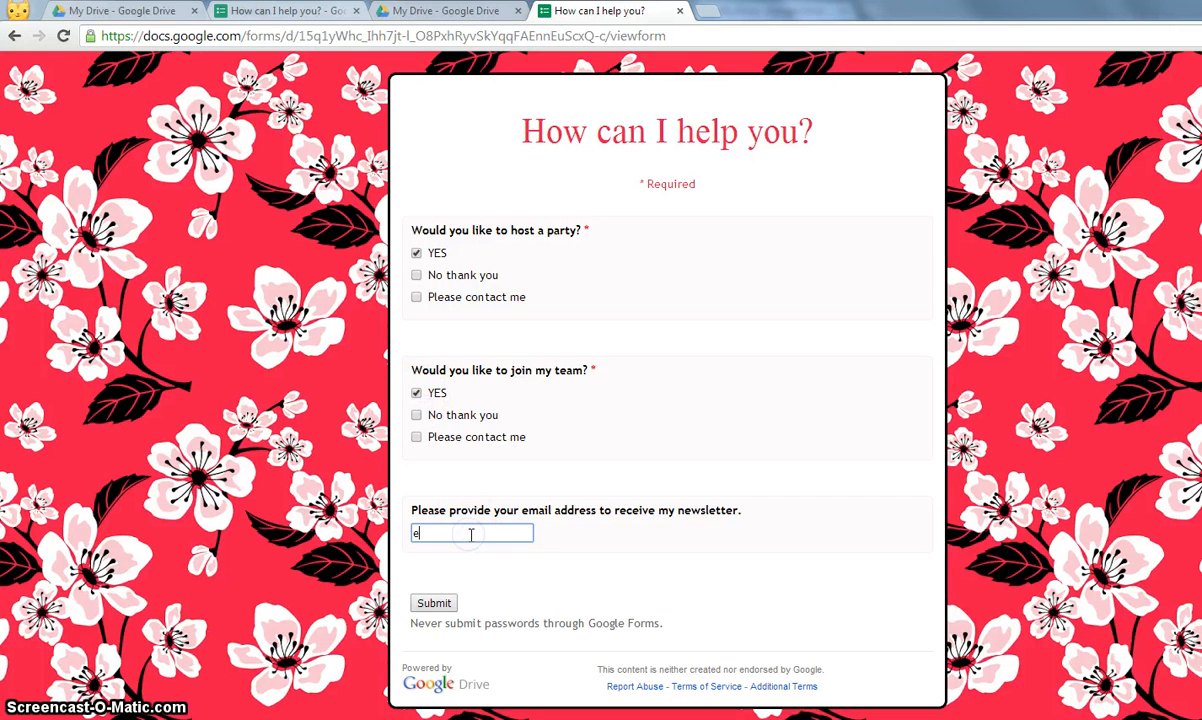
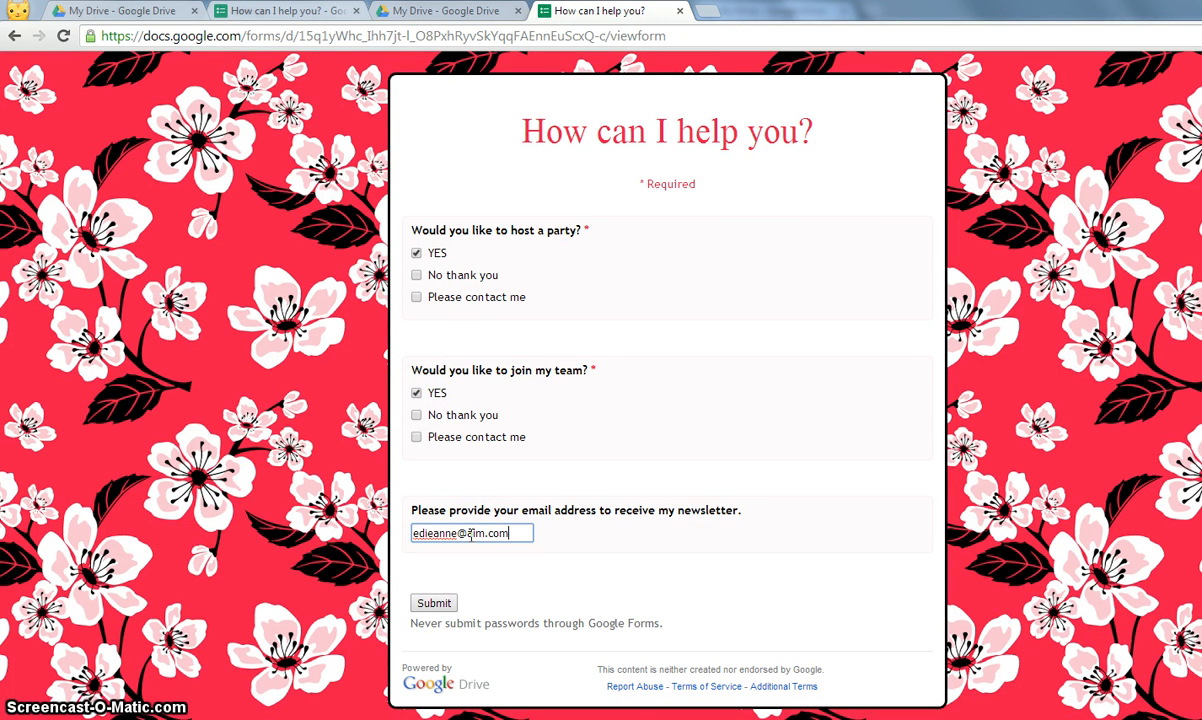
left_click(434, 603)
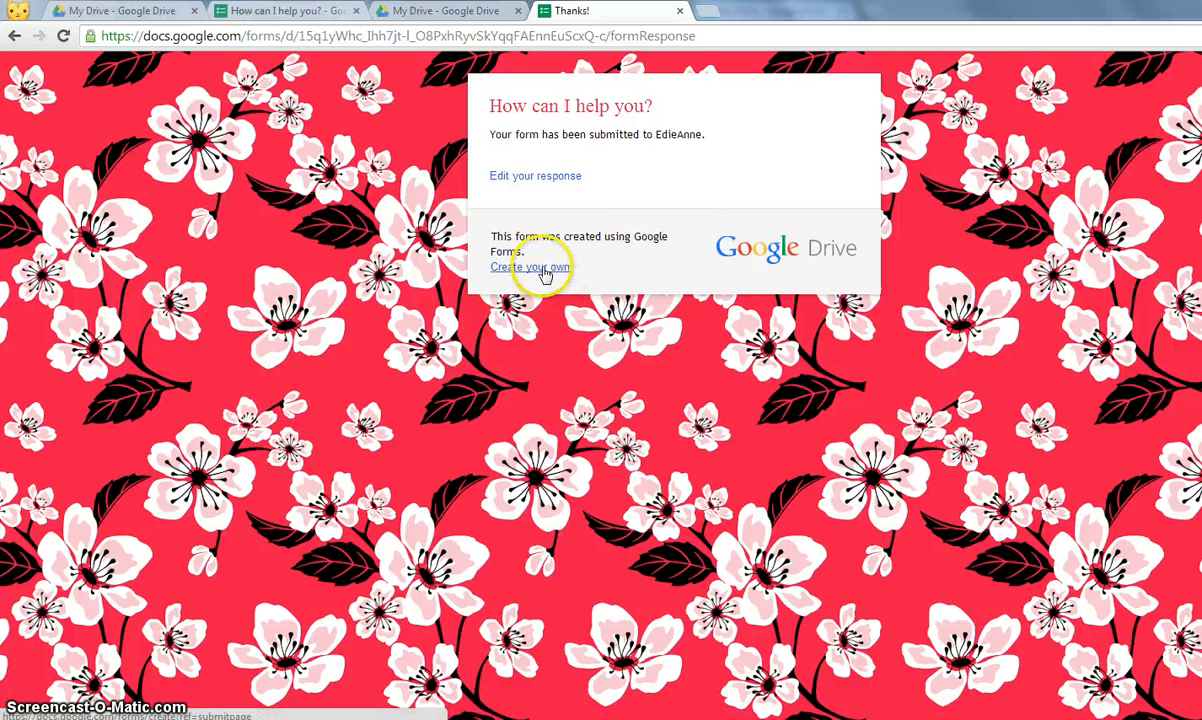
left_click(680, 12)
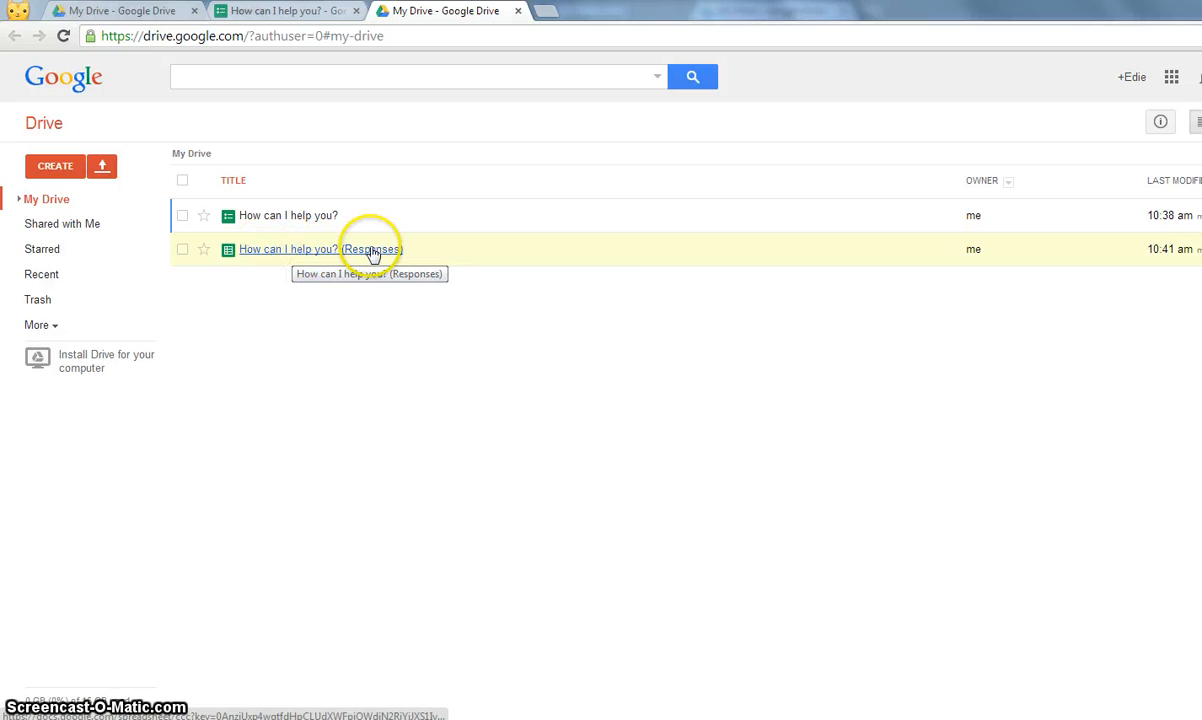
- Reload the Responses spreadsheet from Drive and check the submitted email in cell D2, then close it
left_click(282, 249)
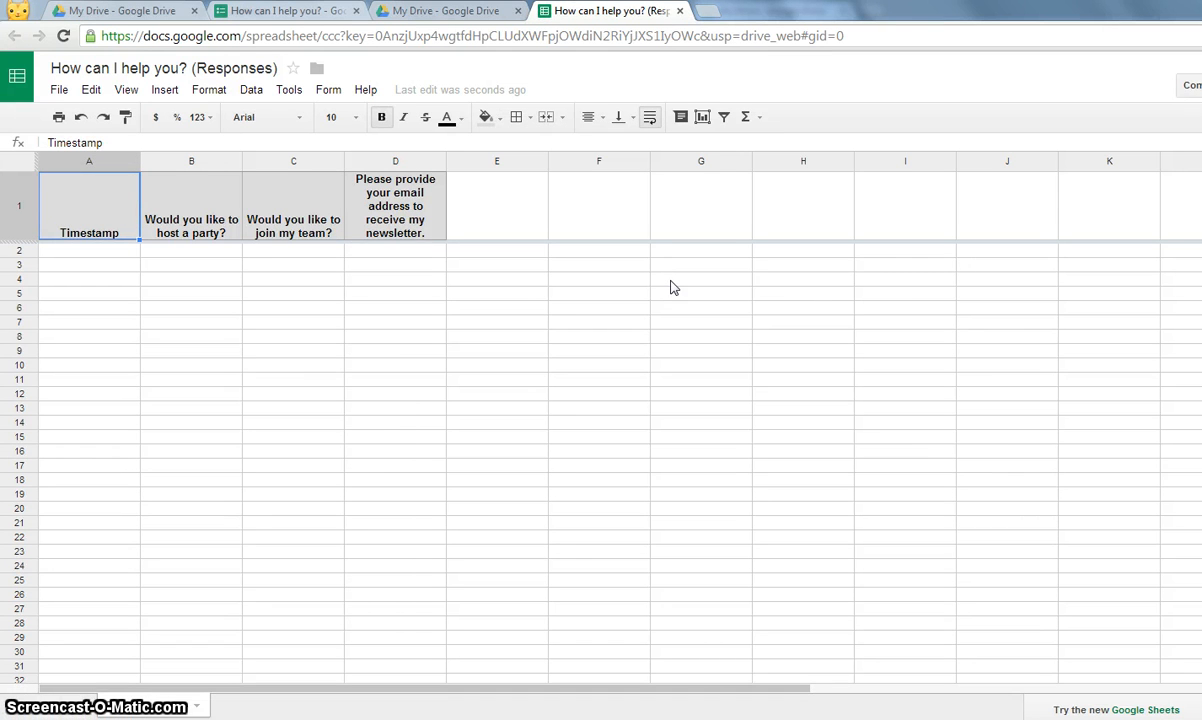
left_click(526, 36)
key("Return")
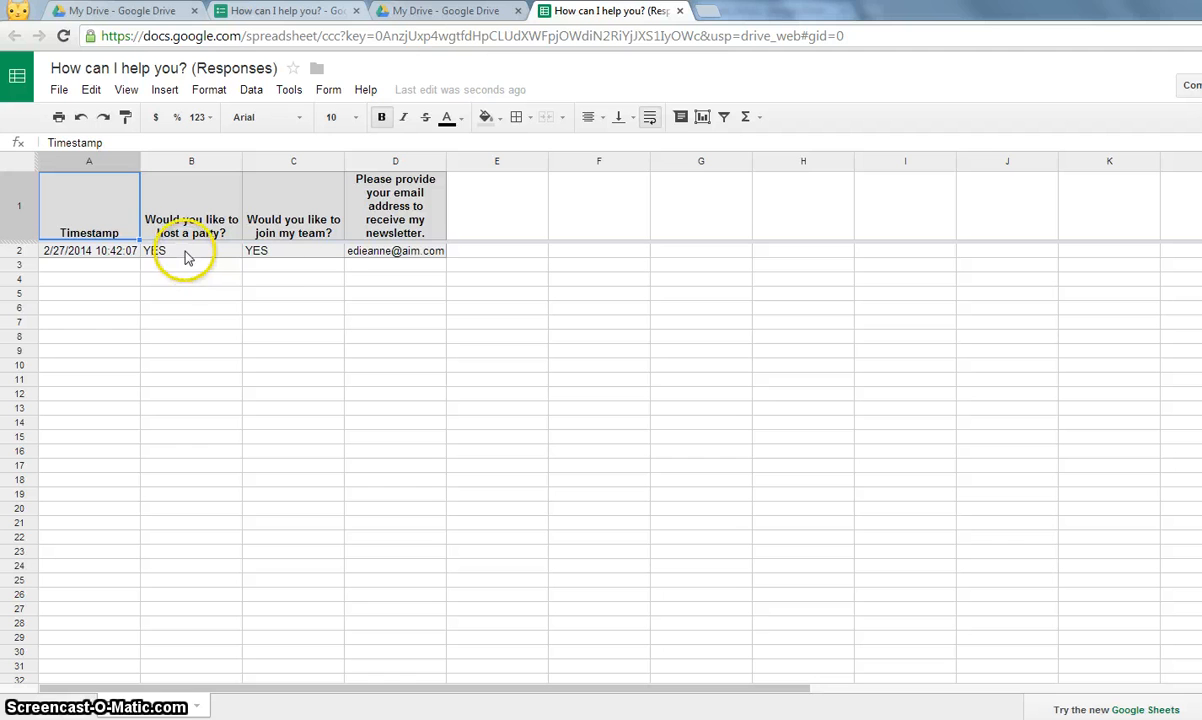
left_click(378, 256)
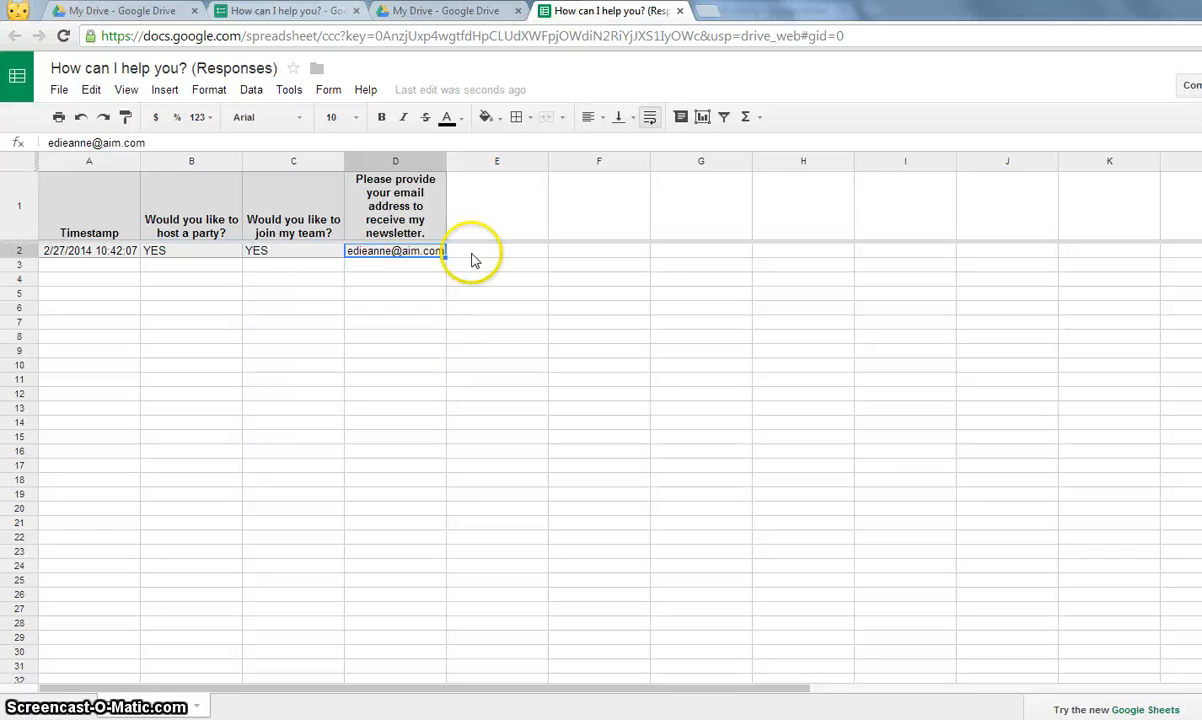
left_click(680, 12)
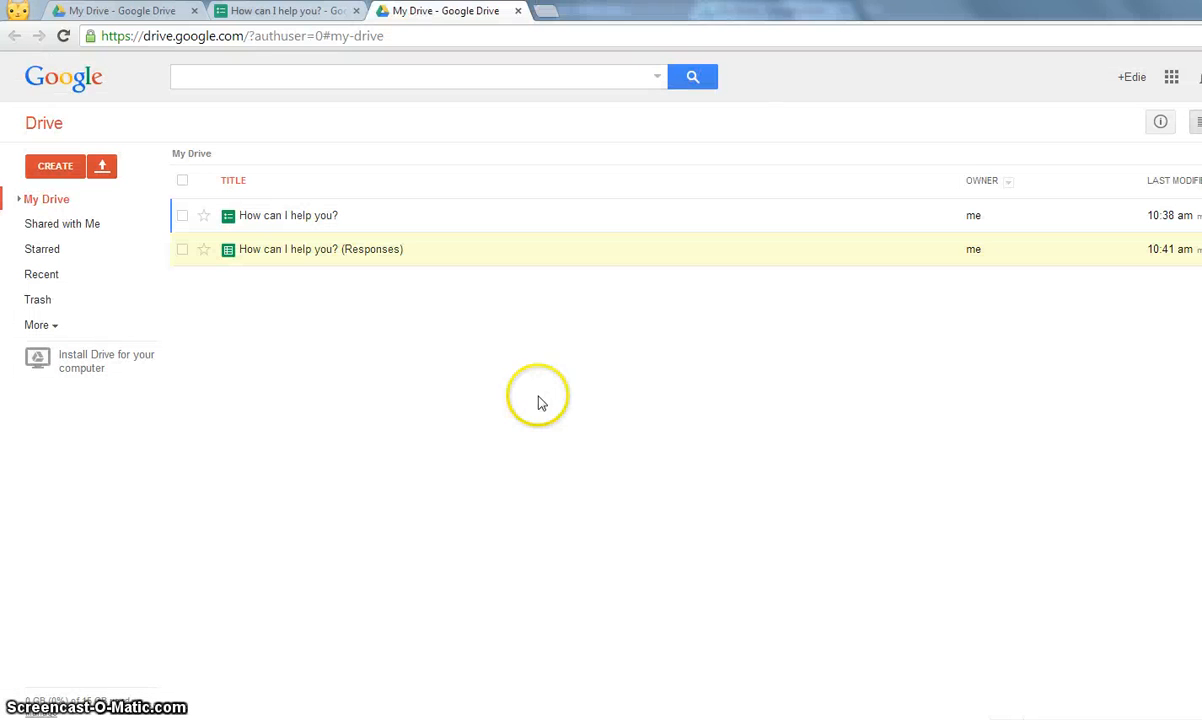